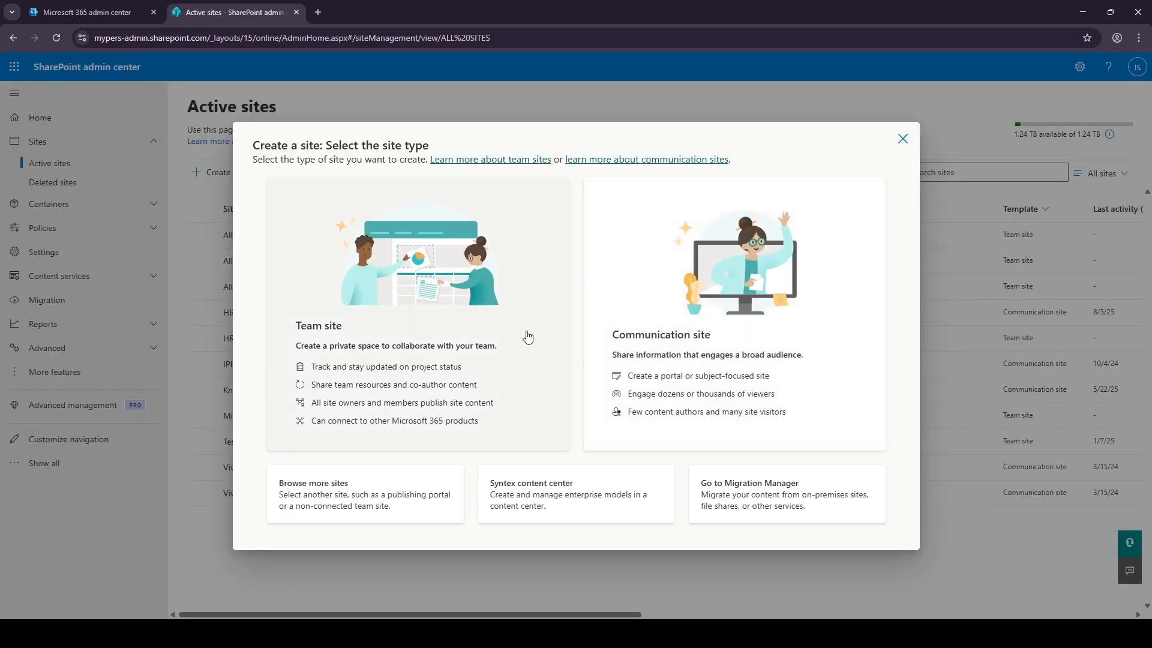
Start a new team site from the Standard team template.
{"action": "left_click", "coordinate": [428, 327]}
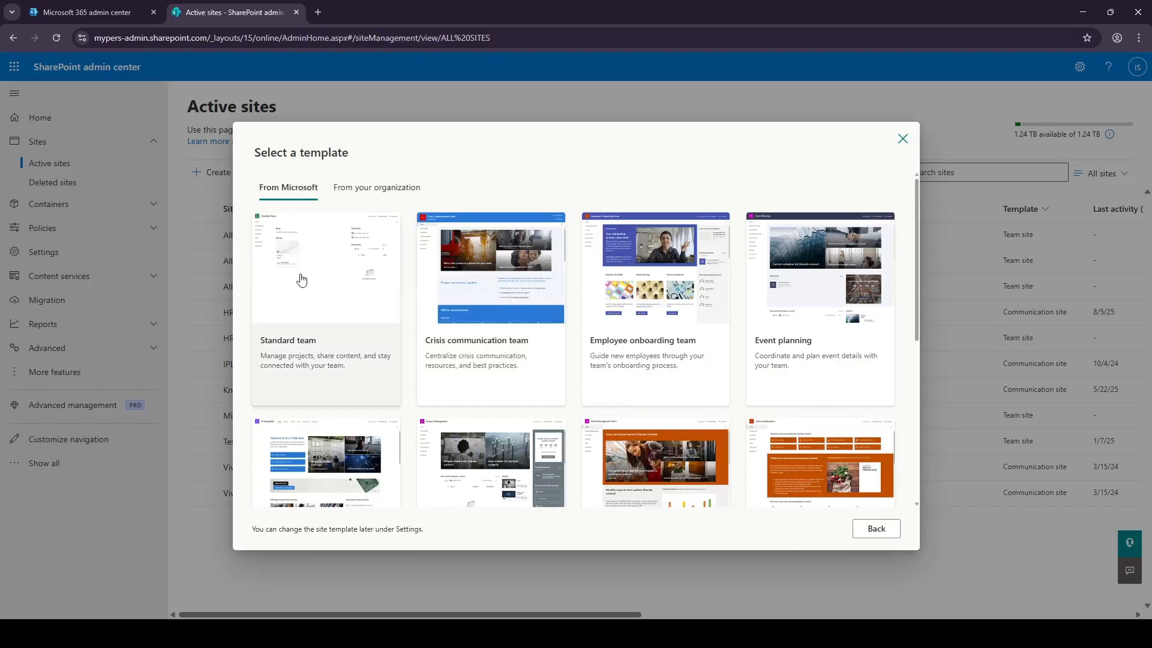
{"action": "left_click", "coordinate": [301, 280]}
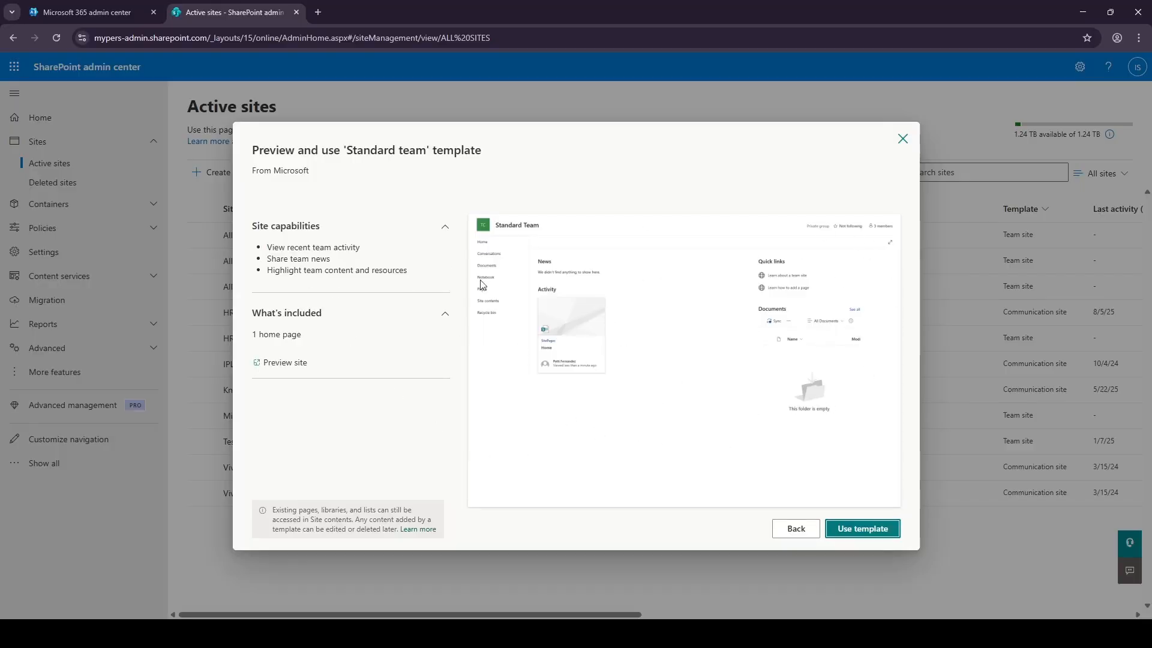
{"action": "left_click", "coordinate": [842, 531]}
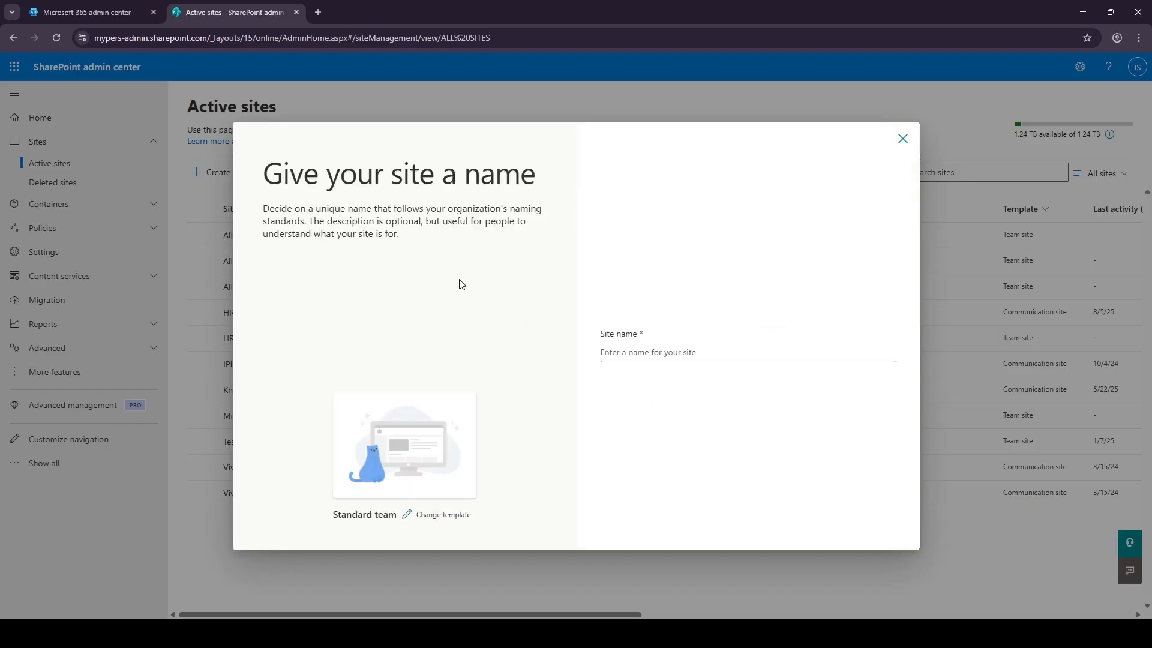
Name the site HR Team Workspace, describe it as 'Collaboration space for HR', and assign the group owner.
{"action": "left_click", "coordinate": [673, 352]}
{"action": "type", "text": "H"}
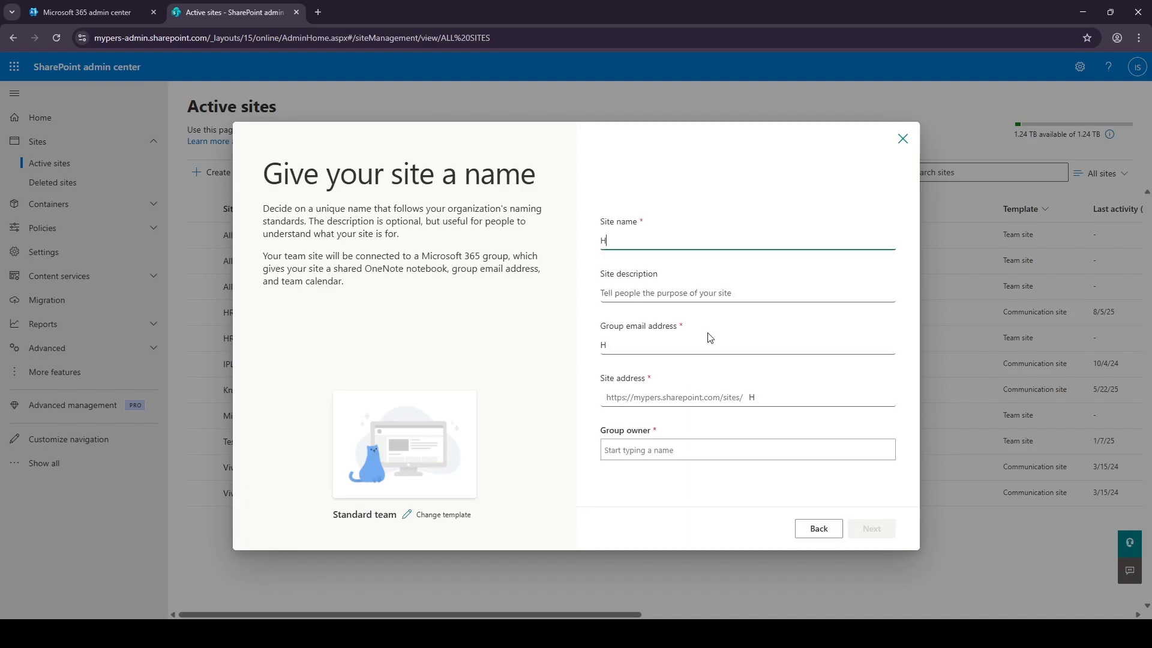
{"action": "type", "text": "R Tea"}
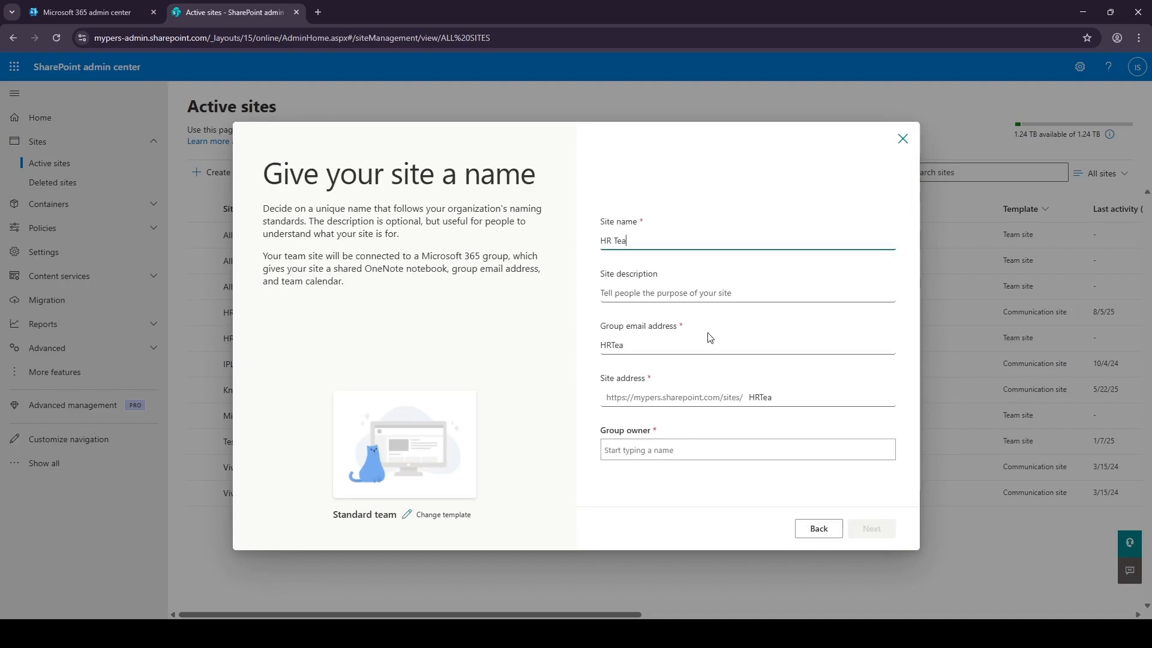
{"action": "type", "text": "m Workspace"}
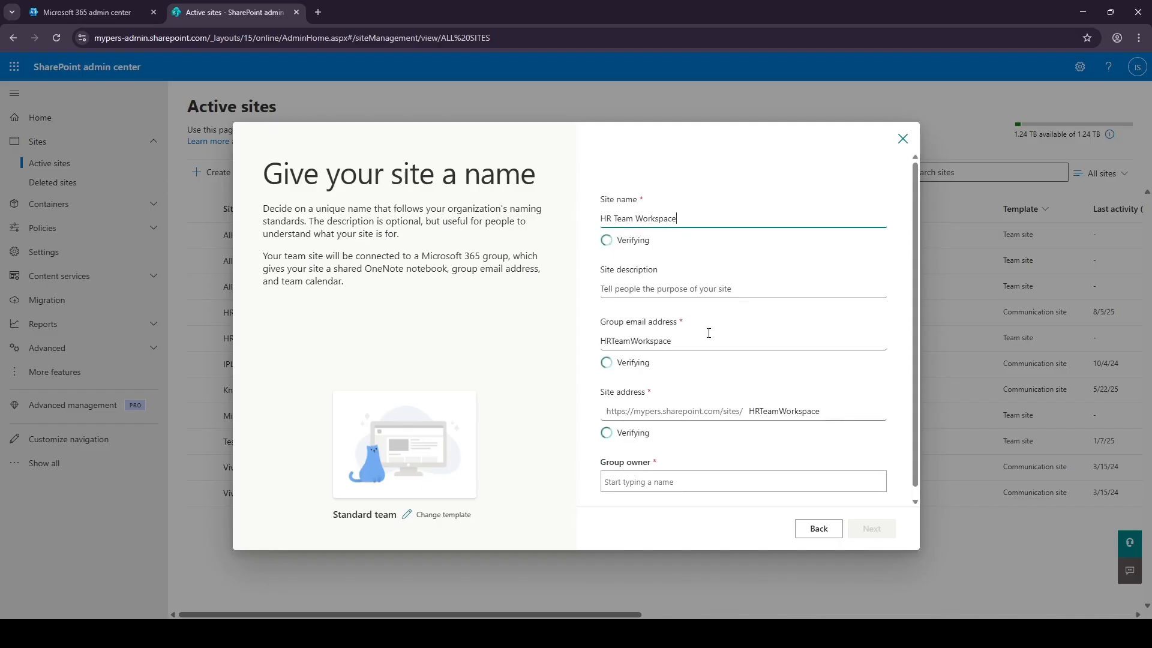
{"action": "left_click", "coordinate": [678, 291]}
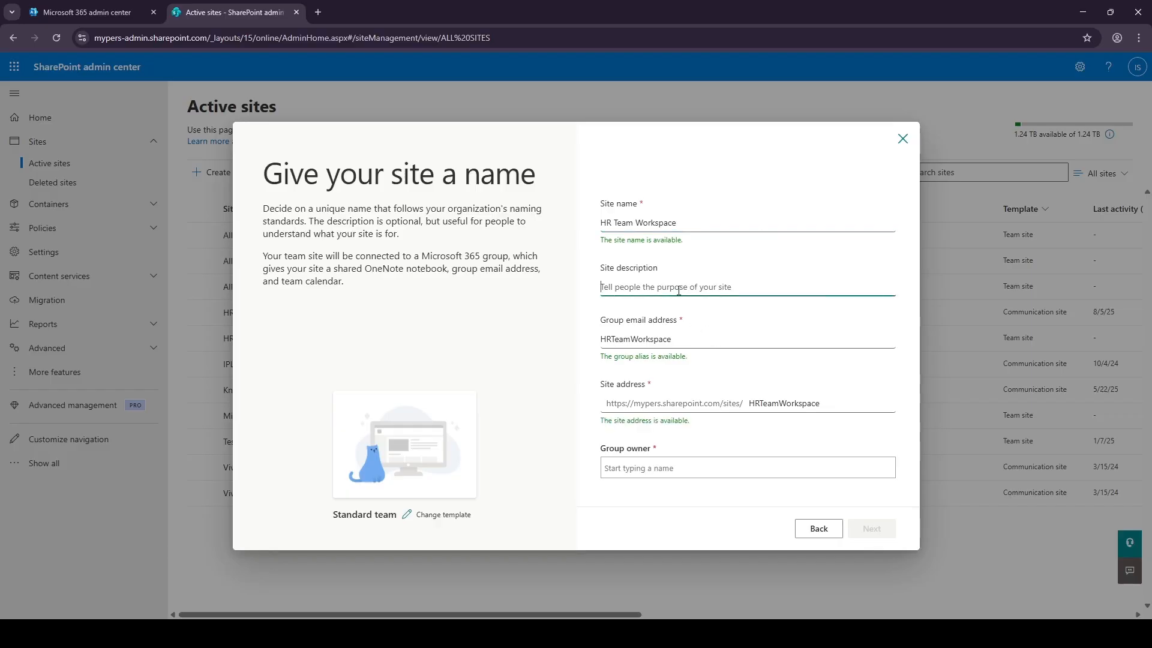
{"action": "type", "text": "Co"}
{"action": "type", "text": "llabra"}
{"action": "type", "text": "ratio"}
{"action": "type", "text": "n space"}
{"action": "type", "text": " for HR"}
{"action": "left_click", "coordinate": [705, 468]}
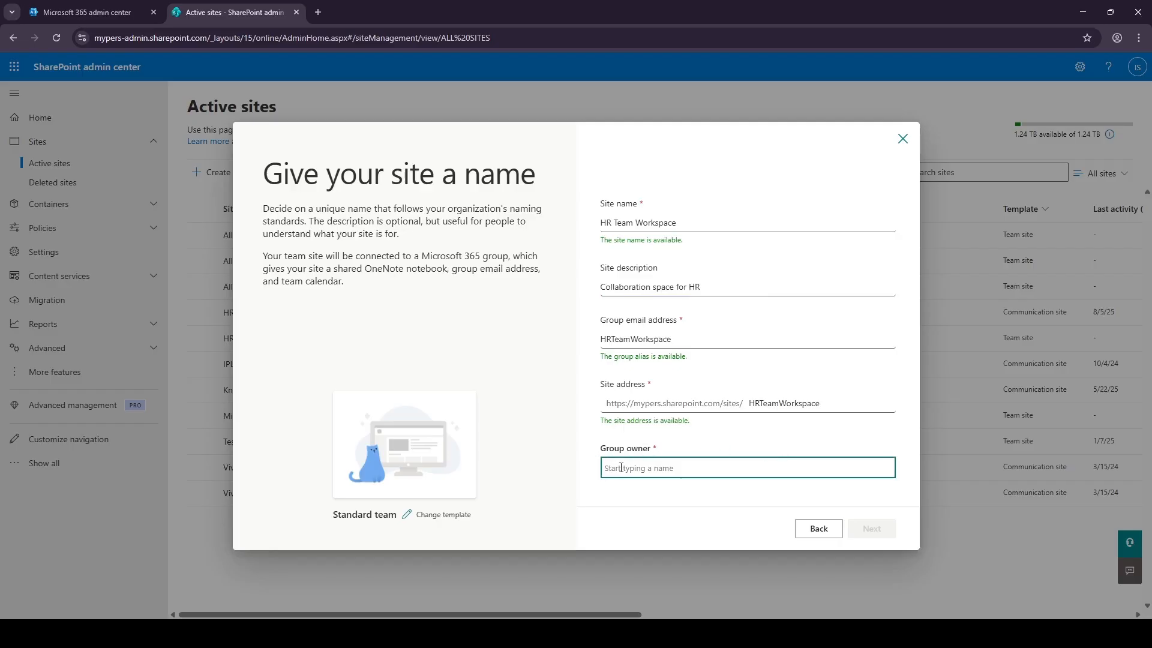
{"action": "type", "text": "Isma"}
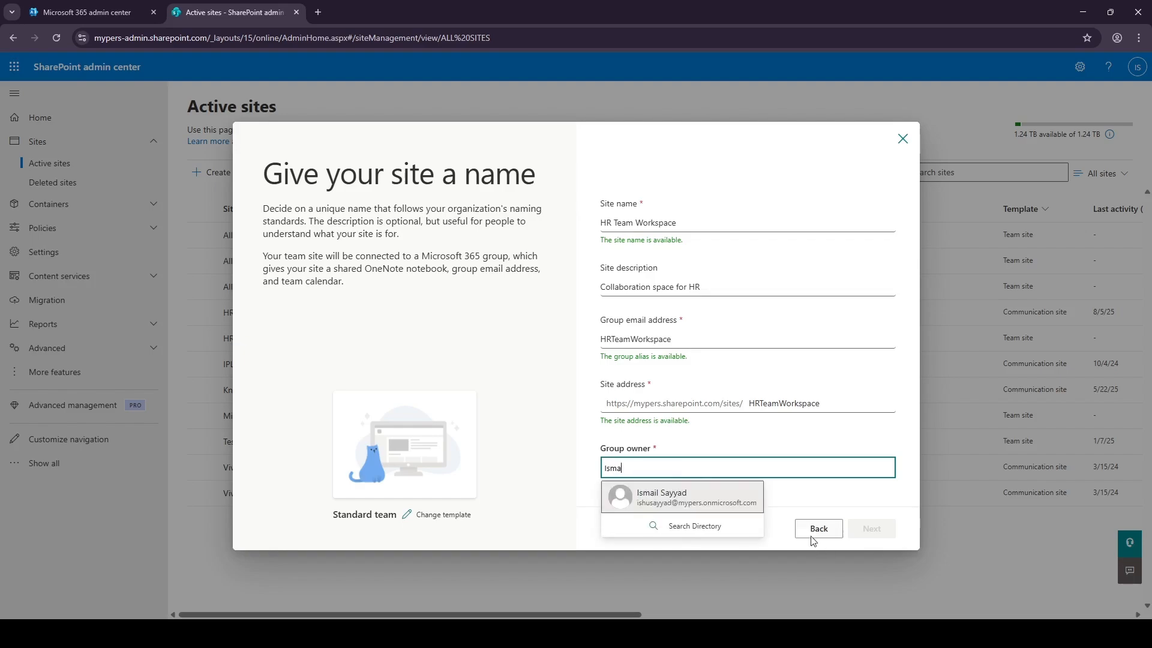
{"action": "left_click", "coordinate": [727, 498]}
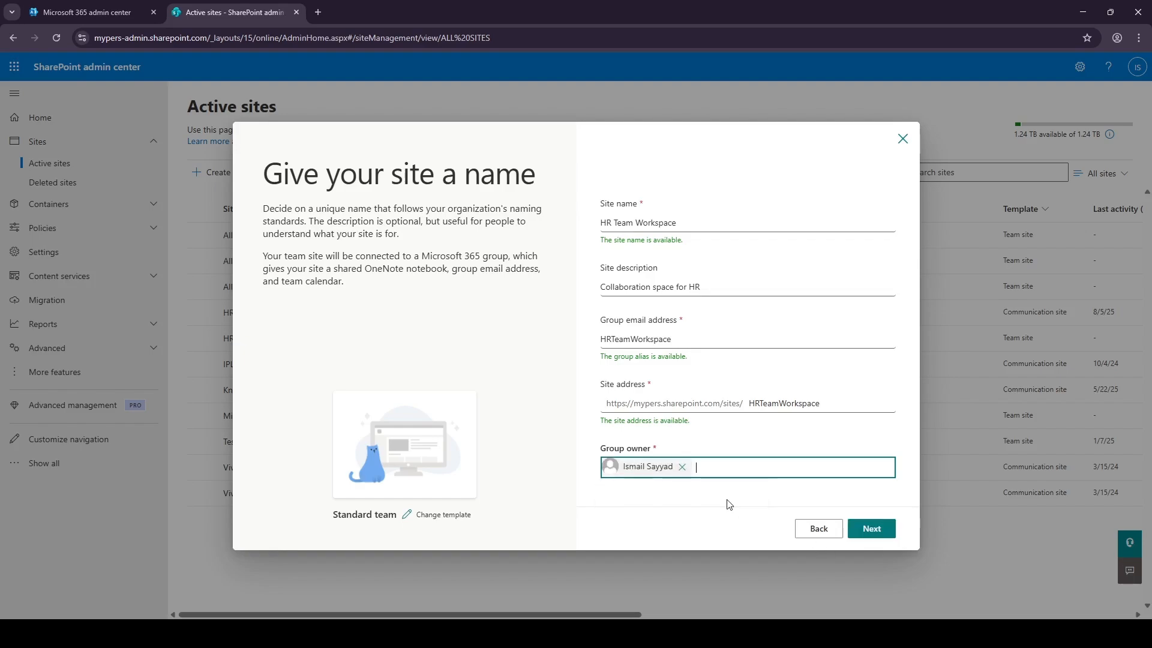
{"action": "left_click", "coordinate": [874, 530]}
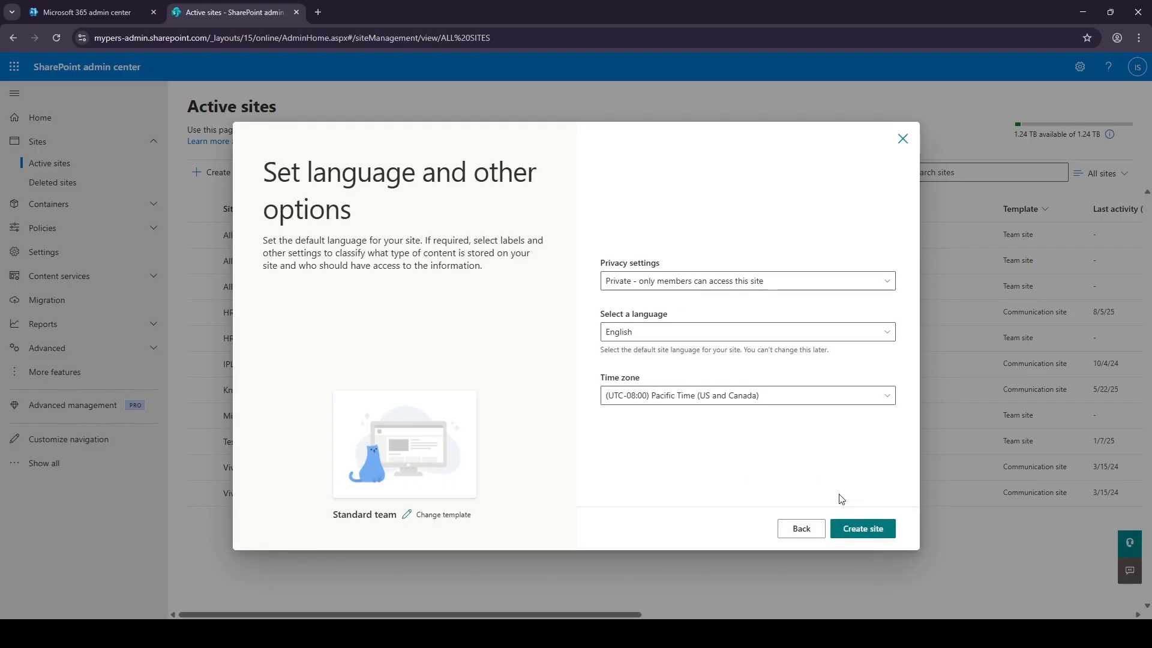
Create the HR Team Workspace site, finishing without adding extra members.
{"action": "left_click", "coordinate": [856, 529]}
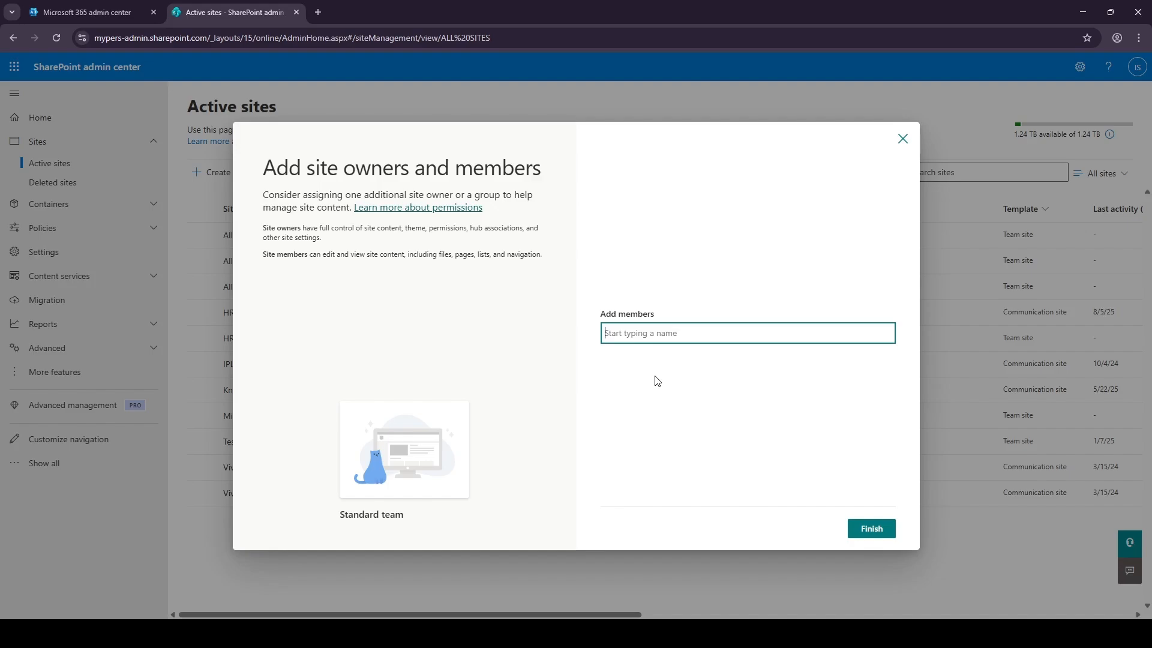
{"action": "left_click", "coordinate": [873, 529]}
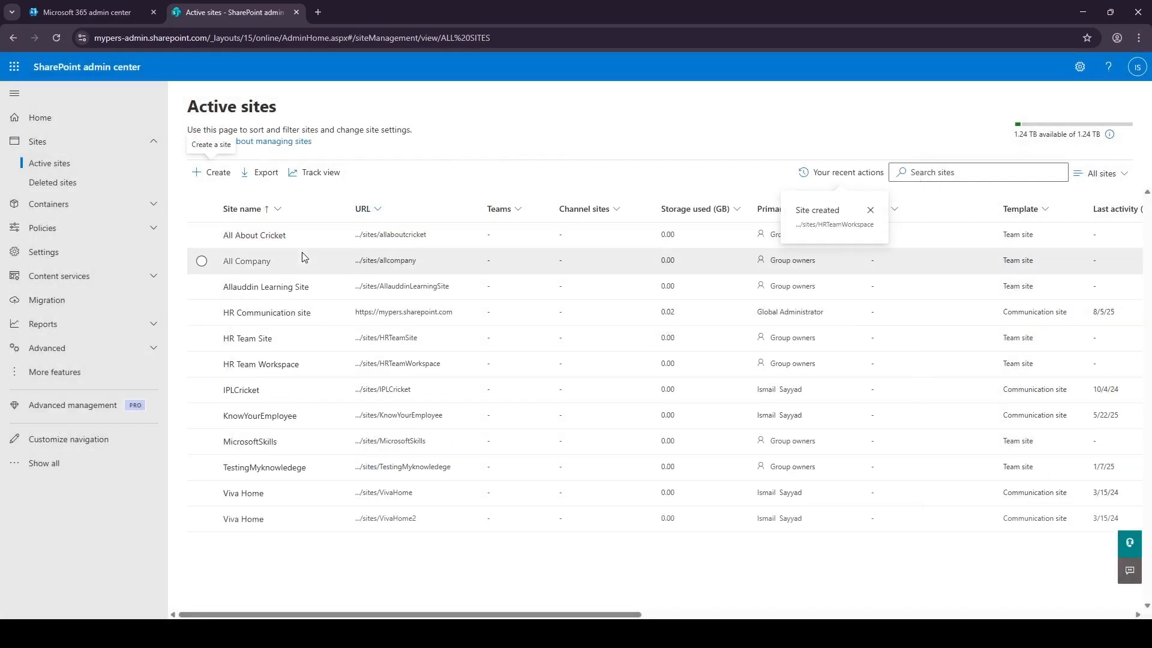
Check HR Team Workspace's site details, then open its home page in a new tab.
{"action": "left_click", "coordinate": [260, 368]}
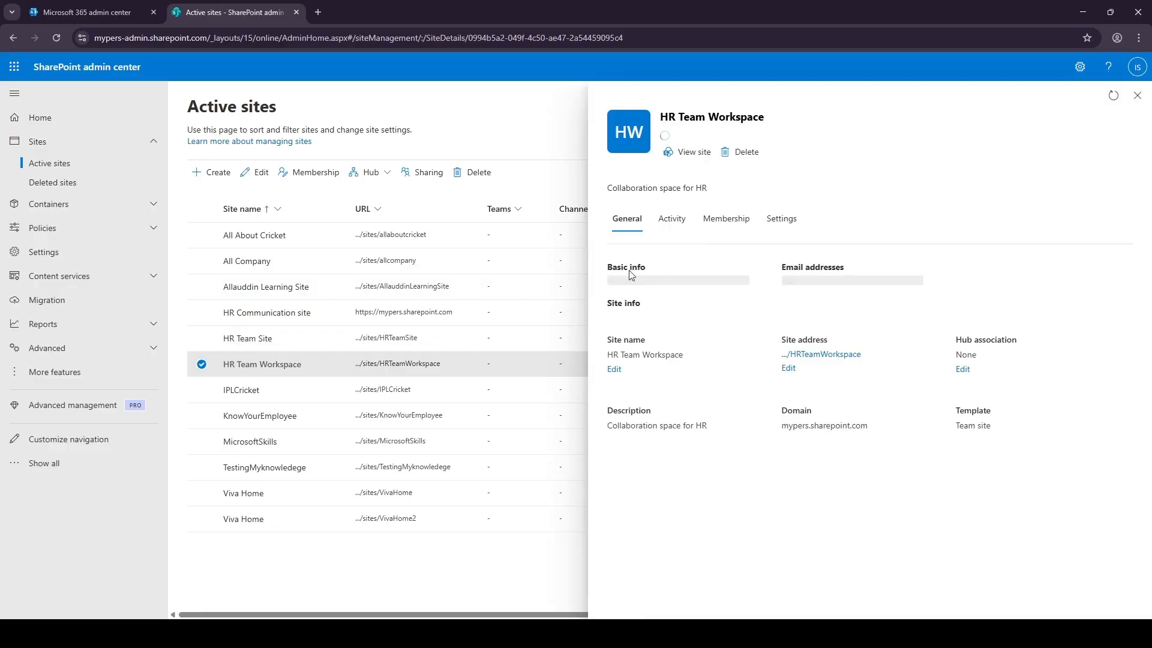
{"action": "left_click", "coordinate": [1137, 94]}
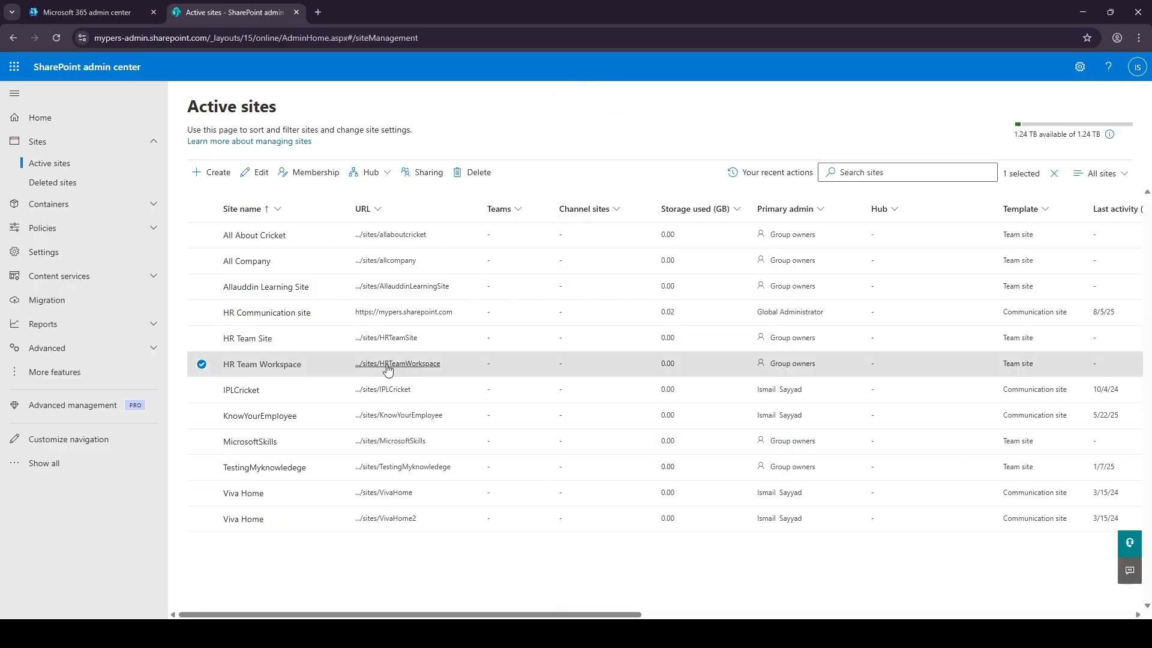
{"action": "left_click", "coordinate": [416, 372]}
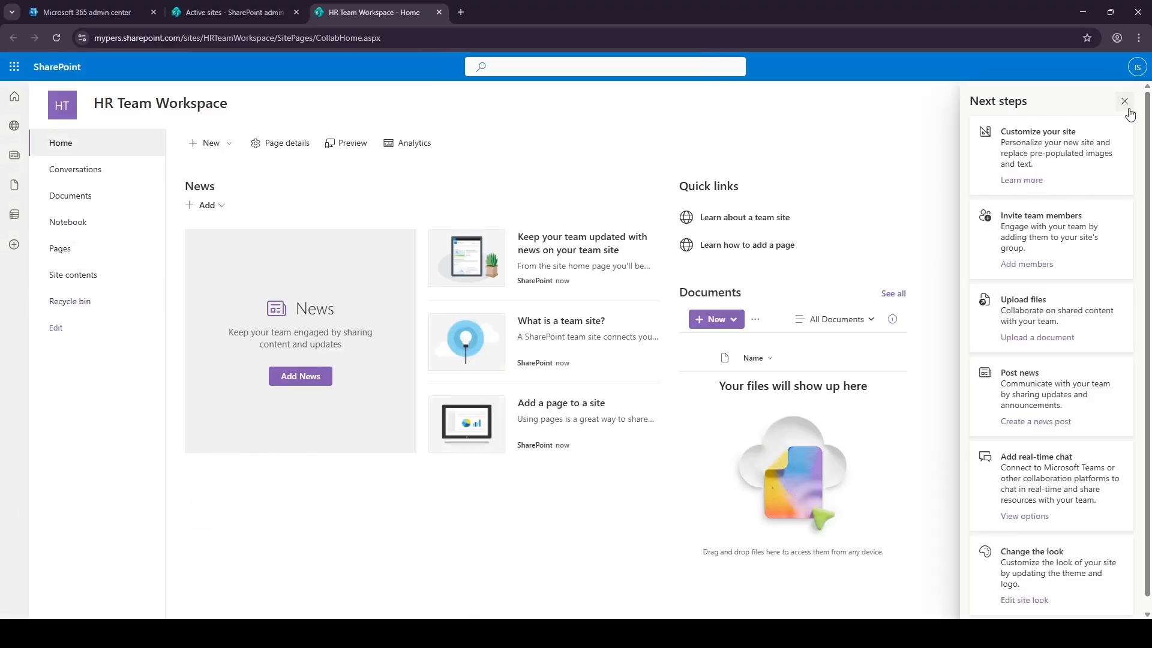
Dismiss the Next steps suggestions on the HR Team Workspace home page and open Settings.
{"action": "left_click", "coordinate": [1124, 104]}
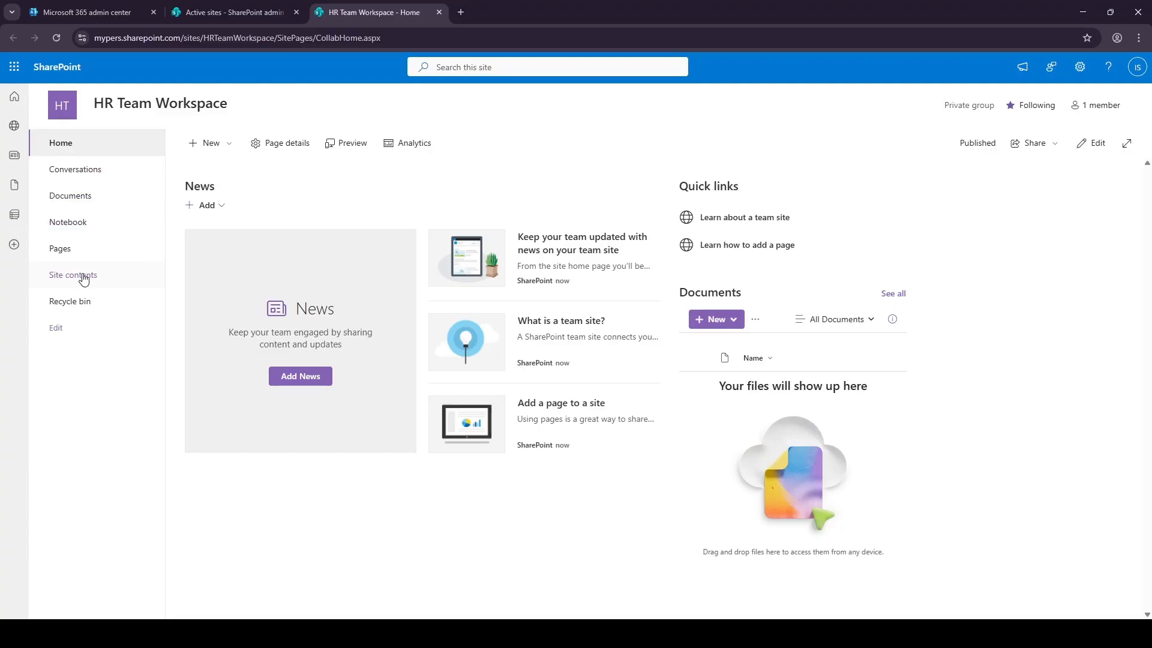
{"action": "left_click", "coordinate": [1078, 75]}
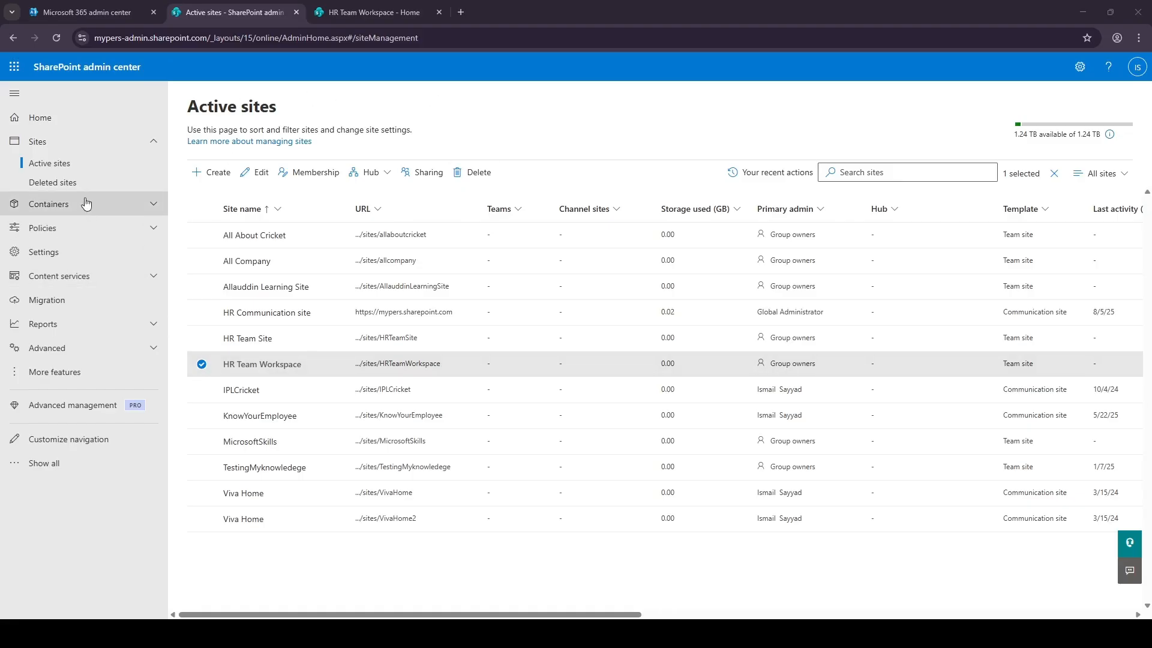
Start a new communication site using the Standard communication template.
{"action": "left_click", "coordinate": [197, 172]}
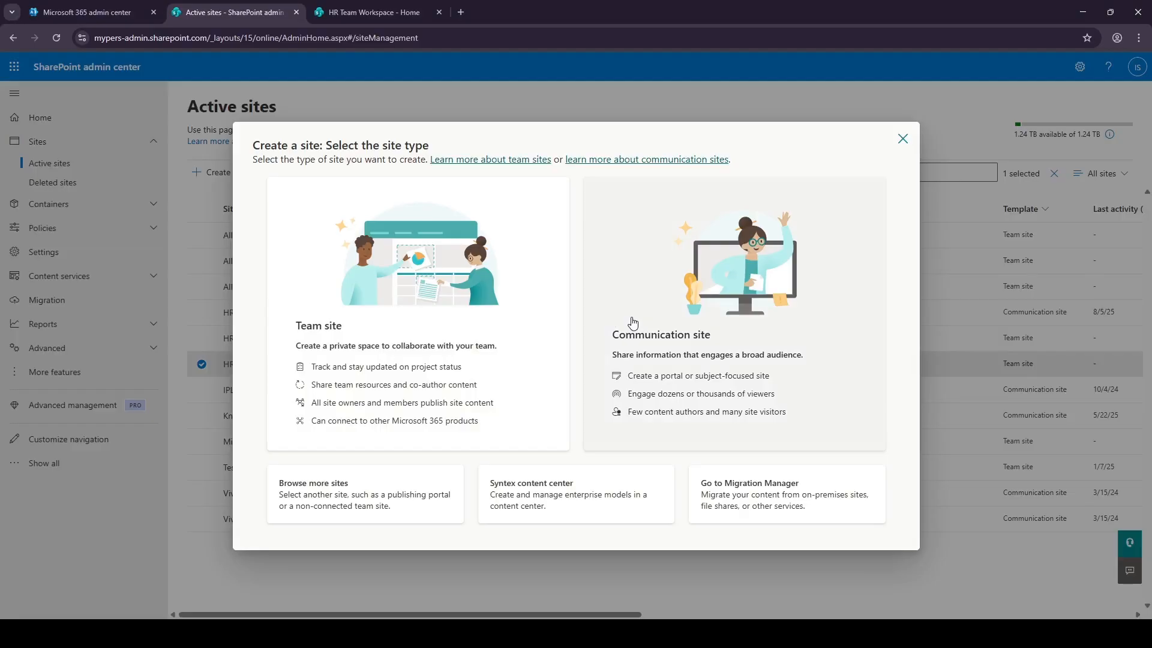
{"action": "left_click", "coordinate": [633, 323]}
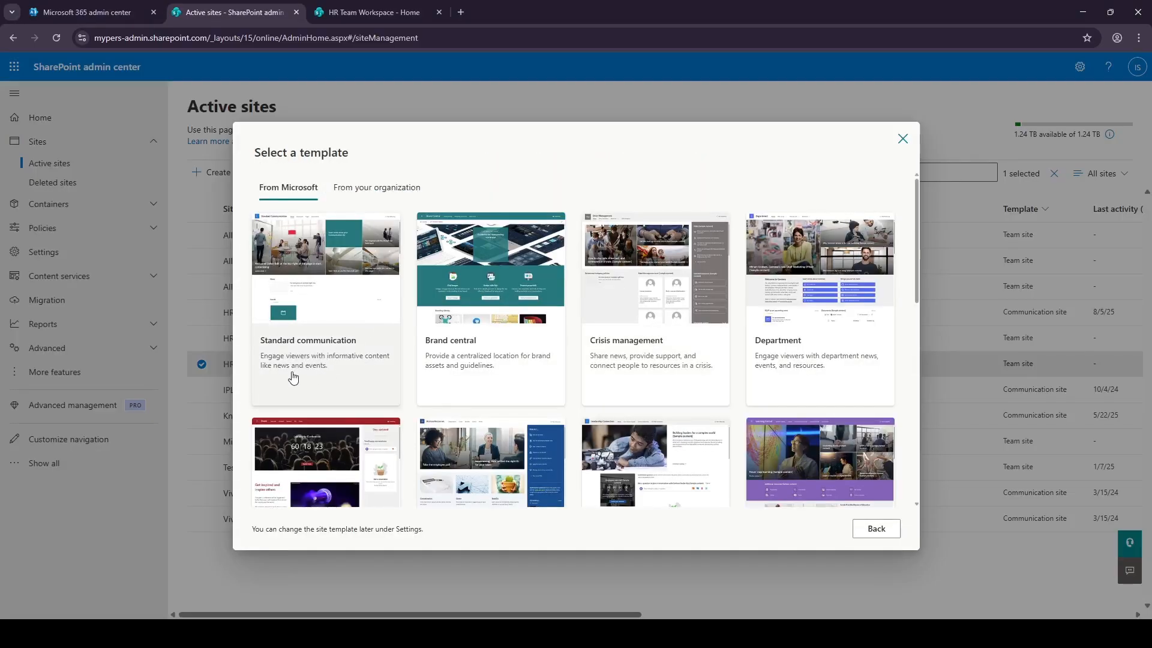
{"action": "left_click", "coordinate": [322, 381]}
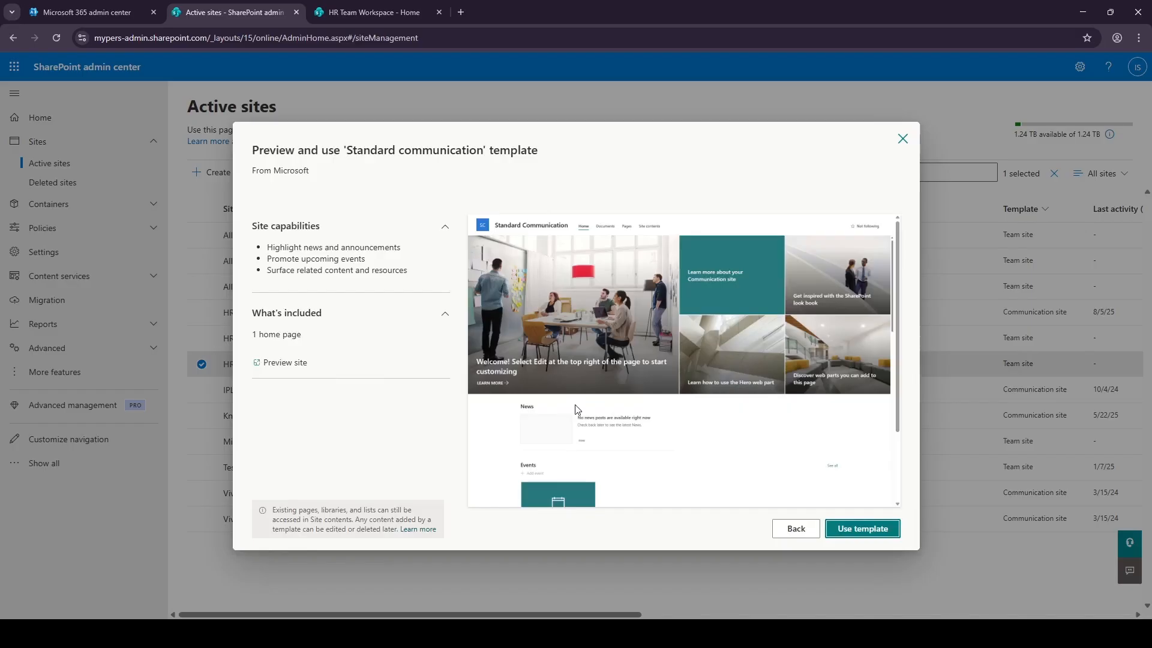
{"action": "scroll", "coordinate": [805, 460], "scroll_direction": "down", "scroll_amount": 1}
{"action": "left_click", "coordinate": [871, 528]}
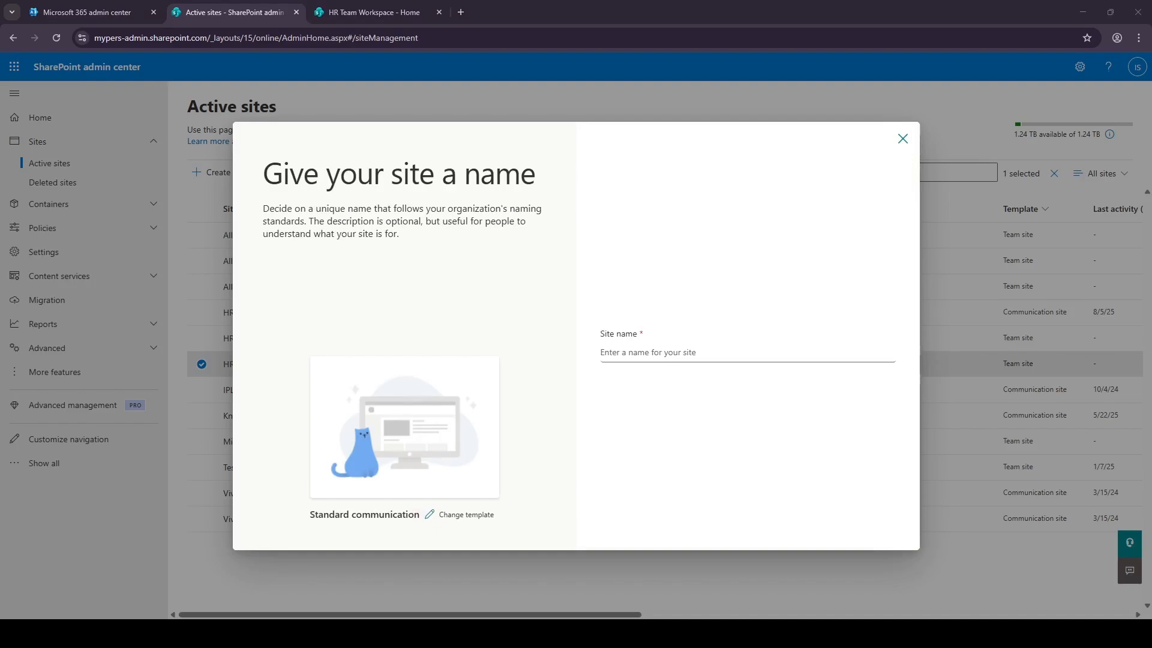
Name the site HR Communication Portal, assign its owner, and confirm the HRCommunicationPortal address.
{"action": "left_click", "coordinate": [660, 353]}
{"action": "type", "text": "HR Communication Portal"}
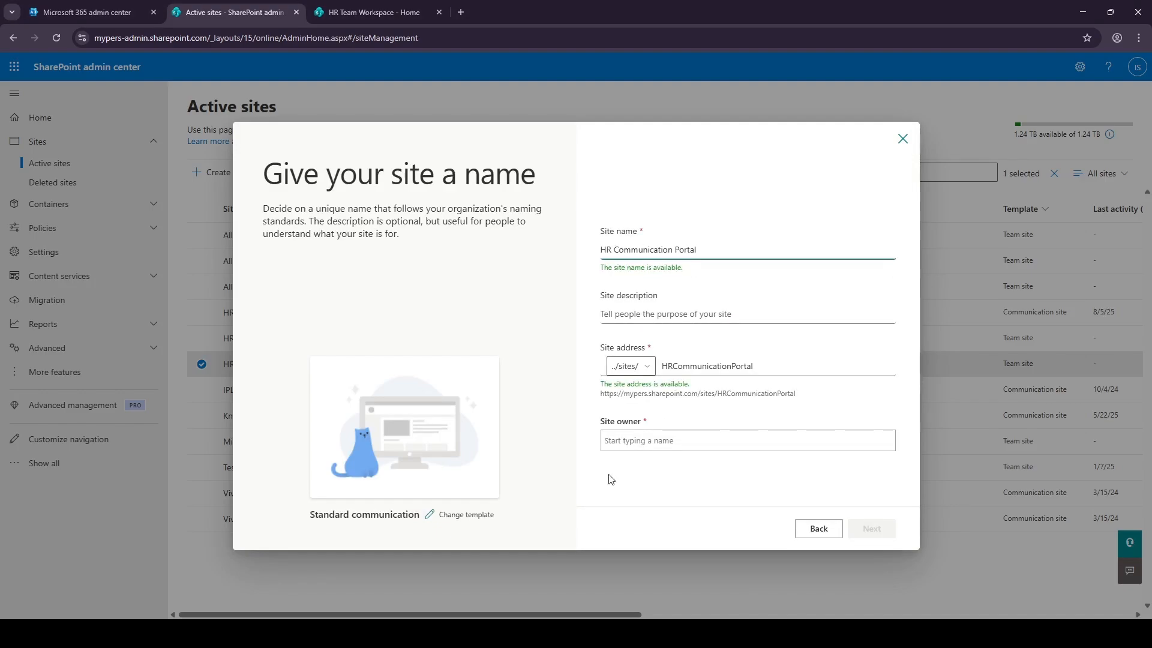
{"action": "left_click", "coordinate": [635, 445]}
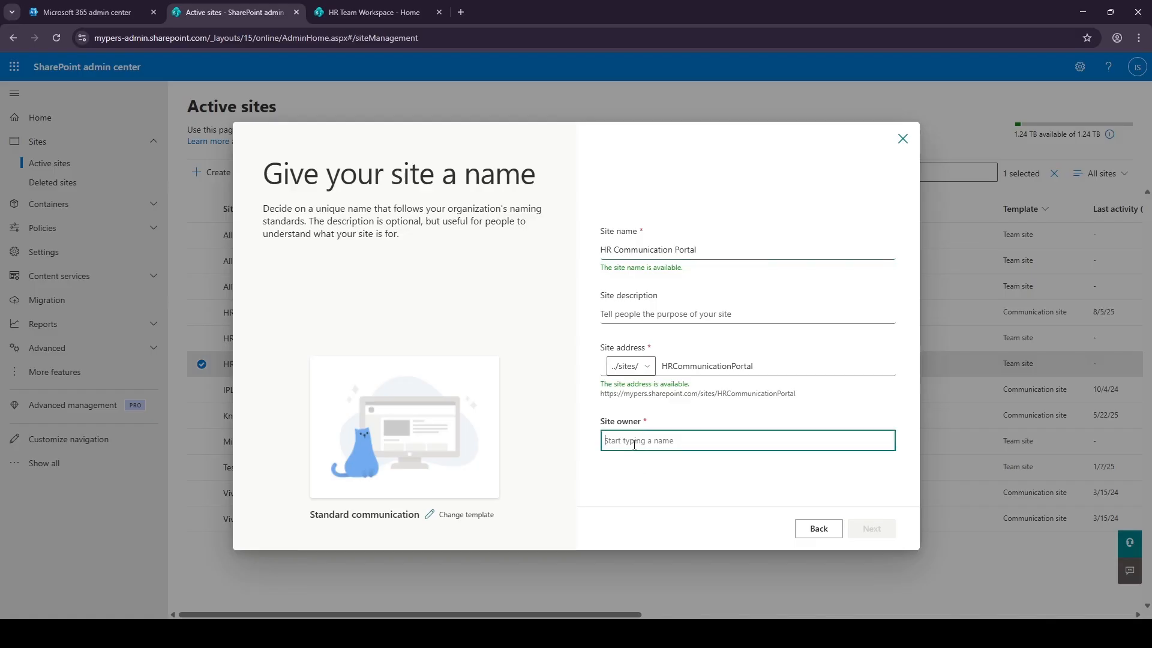
{"action": "type", "text": "Ismail"}
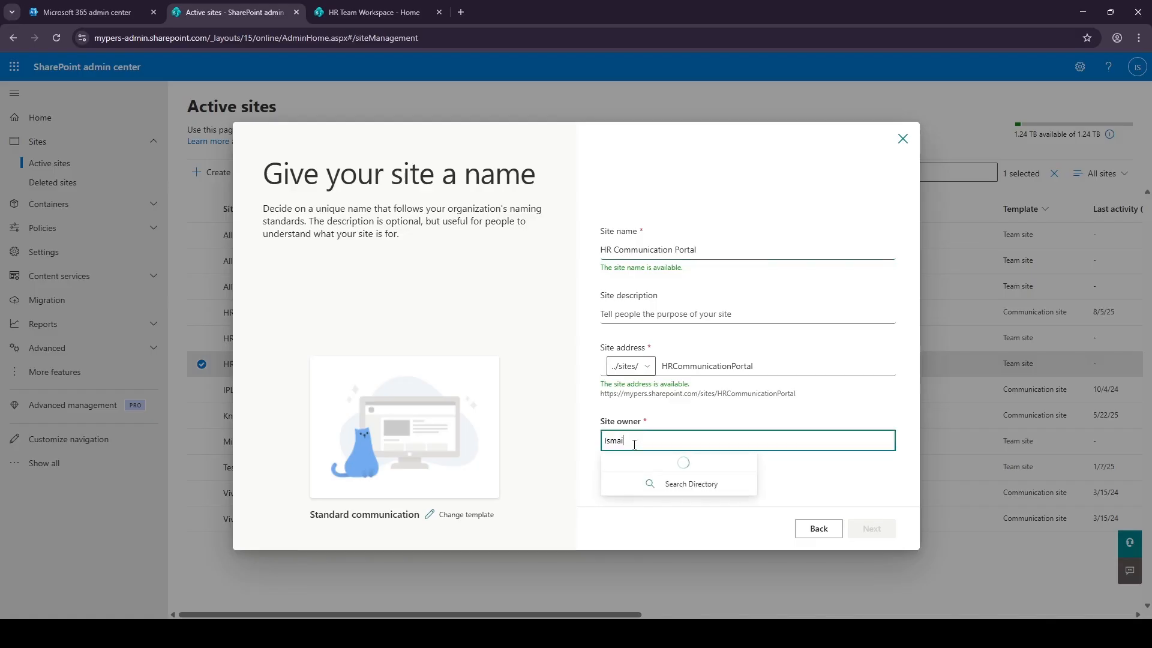
{"action": "left_click", "coordinate": [666, 468]}
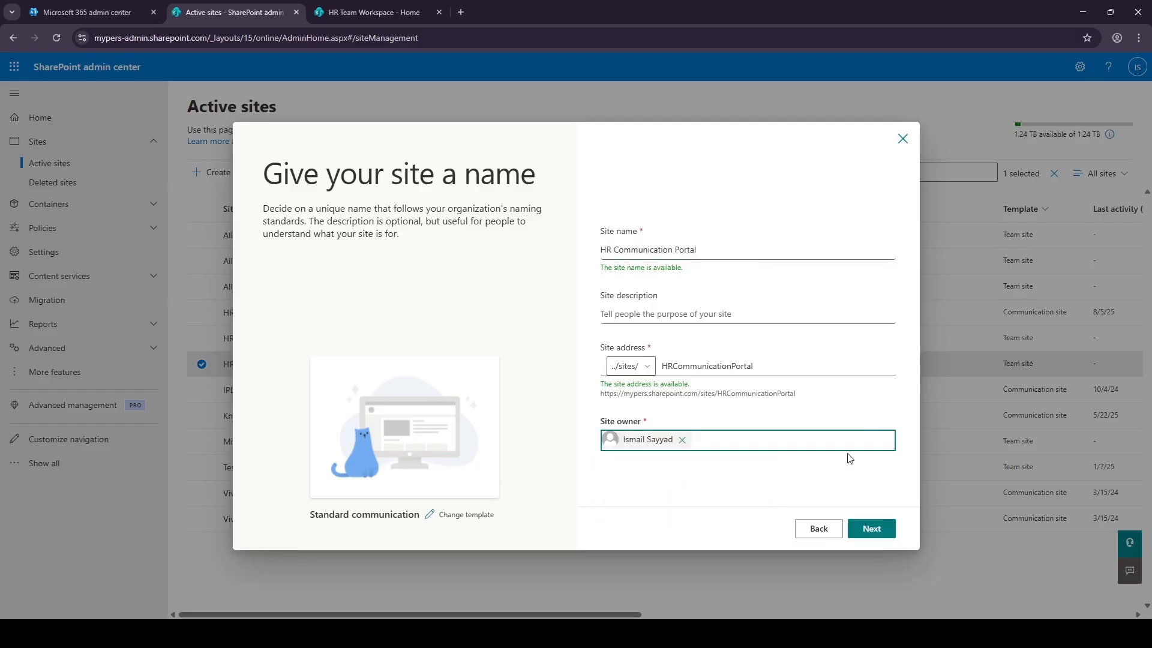
{"action": "left_click", "coordinate": [765, 498]}
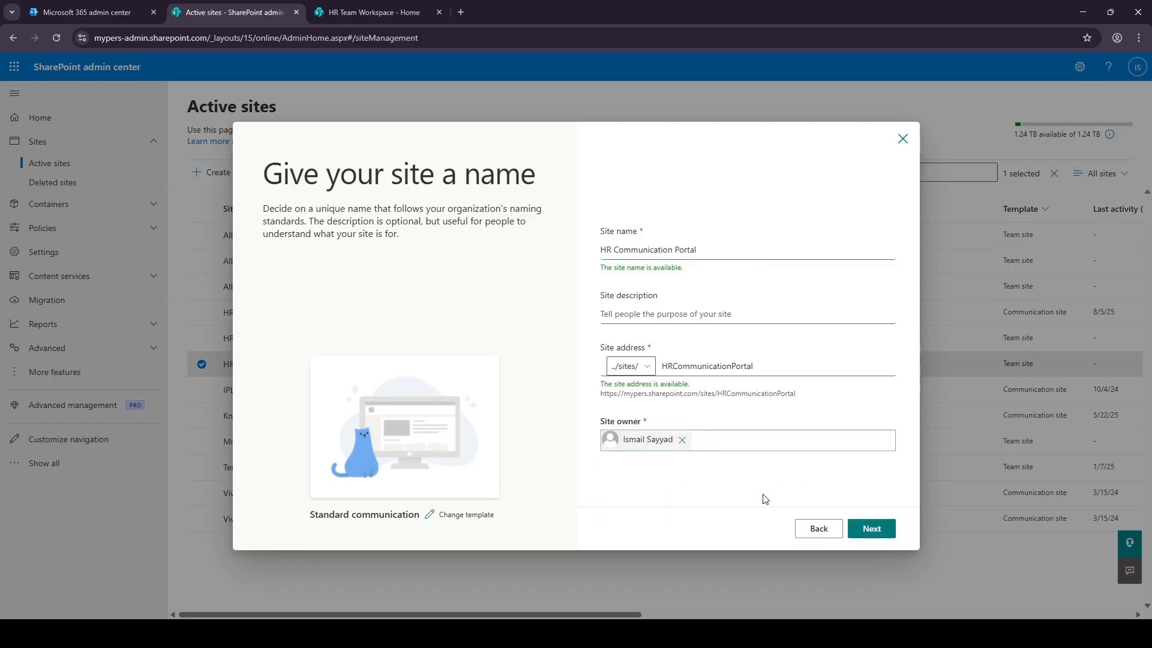
{"action": "left_click", "coordinate": [755, 369]}
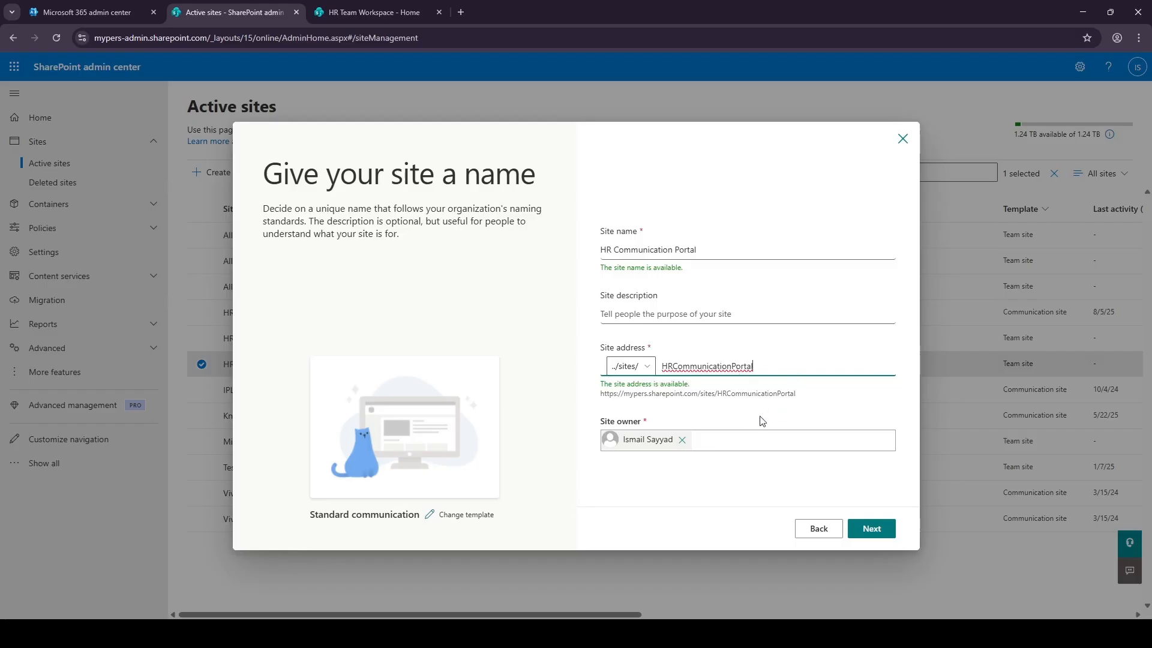
{"action": "left_click", "coordinate": [873, 528]}
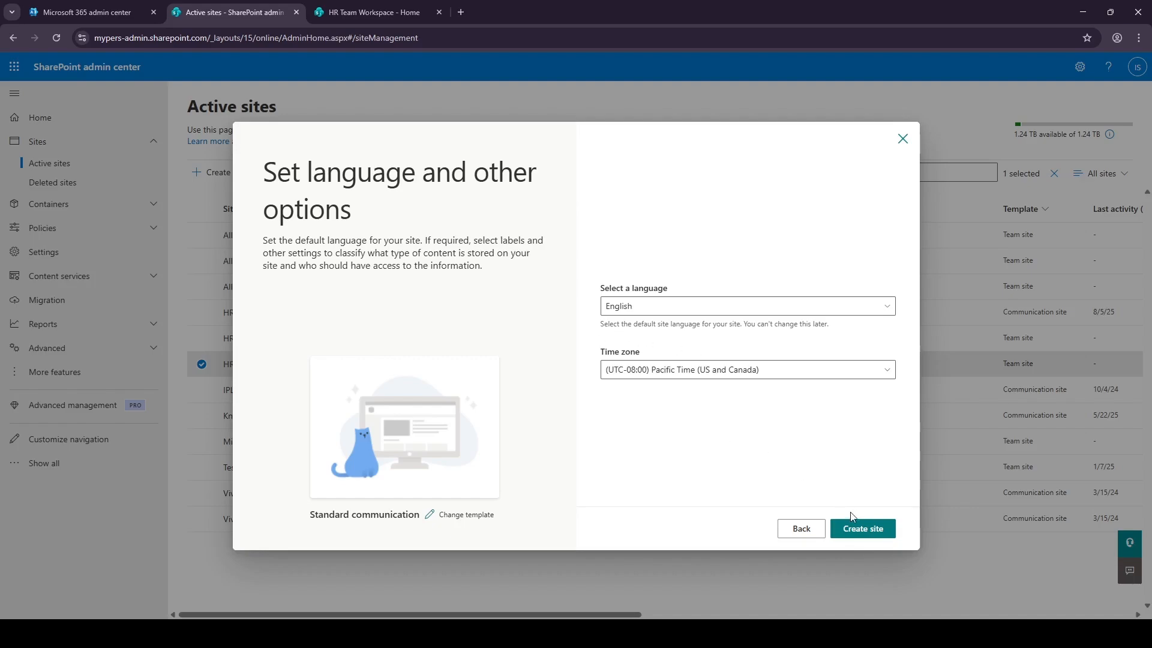
Create HR Communication Portal, then open the HR Communication site in a new tab.
{"action": "left_click", "coordinate": [852, 529]}
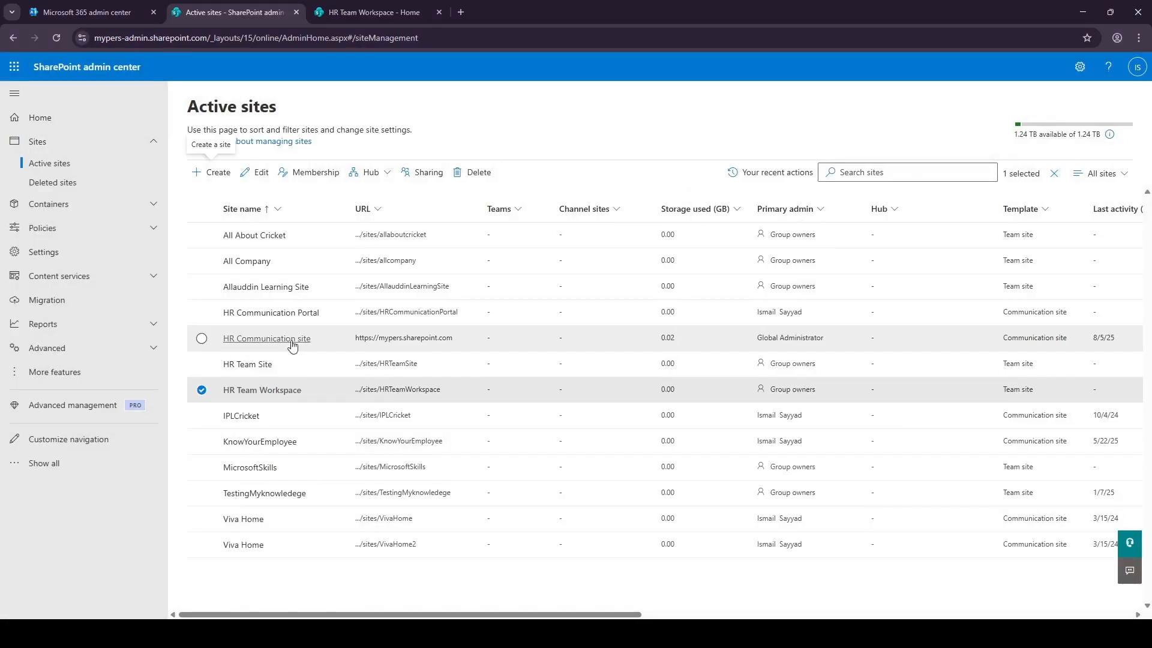
{"action": "left_click", "coordinate": [373, 340]}
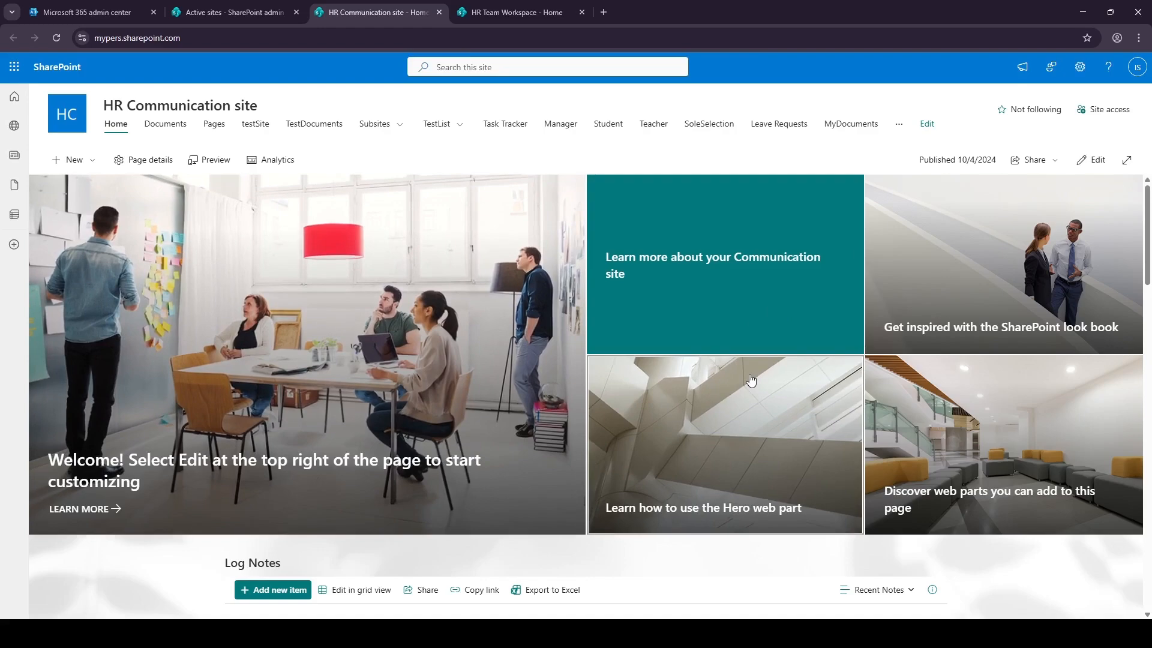
{"action": "scroll", "coordinate": [600, 394], "scroll_direction": "down", "scroll_amount": 5}
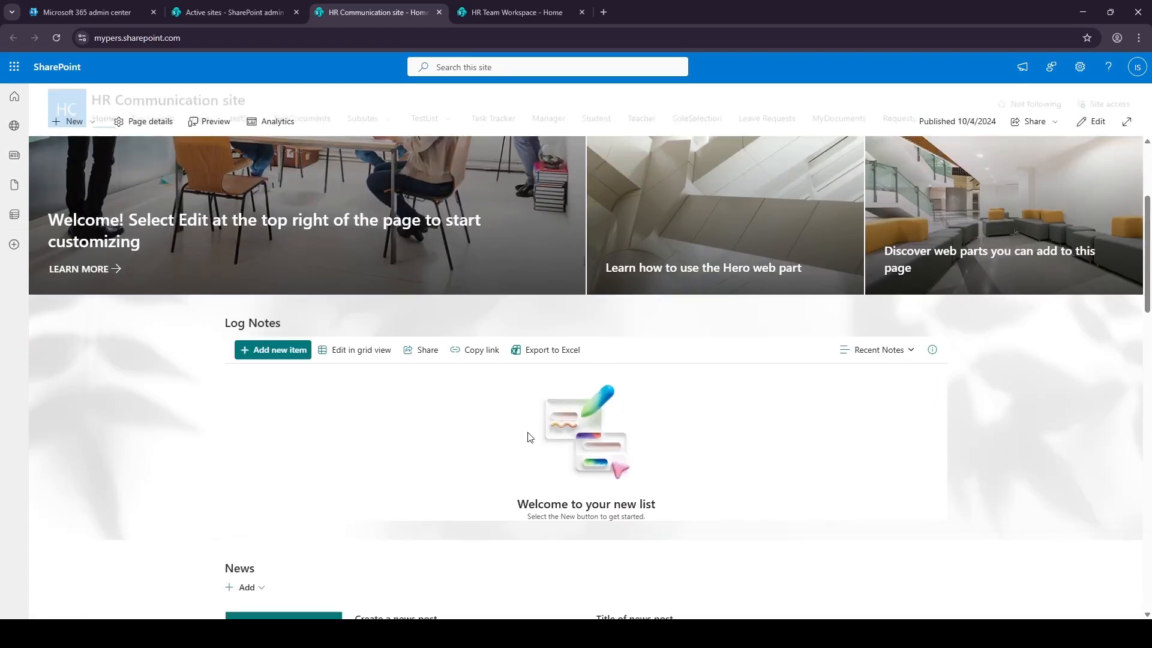
{"action": "scroll", "coordinate": [528, 438], "scroll_direction": "up", "scroll_amount": 3}
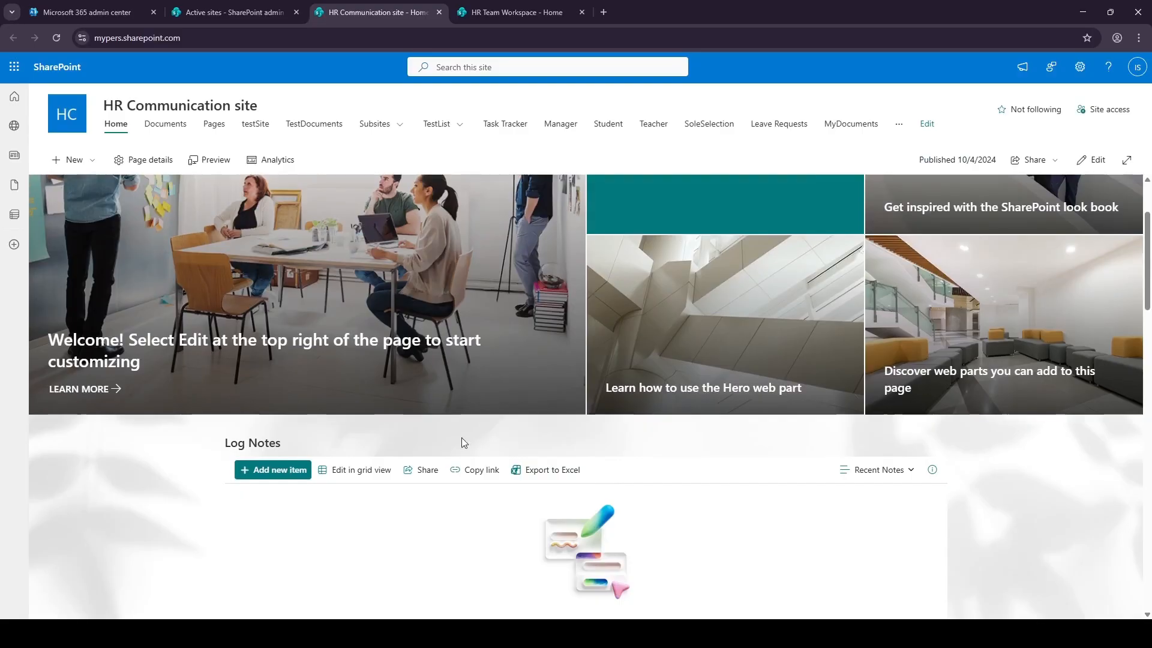
{"action": "scroll", "coordinate": [492, 522], "scroll_direction": "up", "scroll_amount": 1}
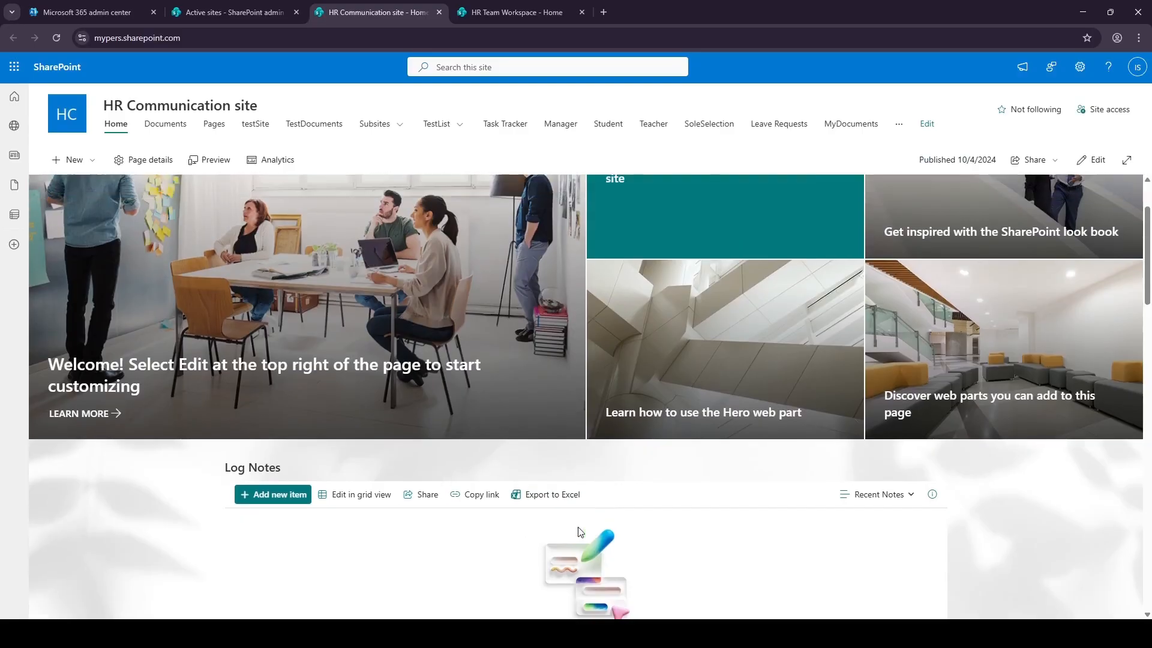
{"action": "scroll", "coordinate": [465, 536], "scroll_direction": "down", "scroll_amount": 1}
{"action": "scroll", "coordinate": [466, 536], "scroll_direction": "down", "scroll_amount": 8}
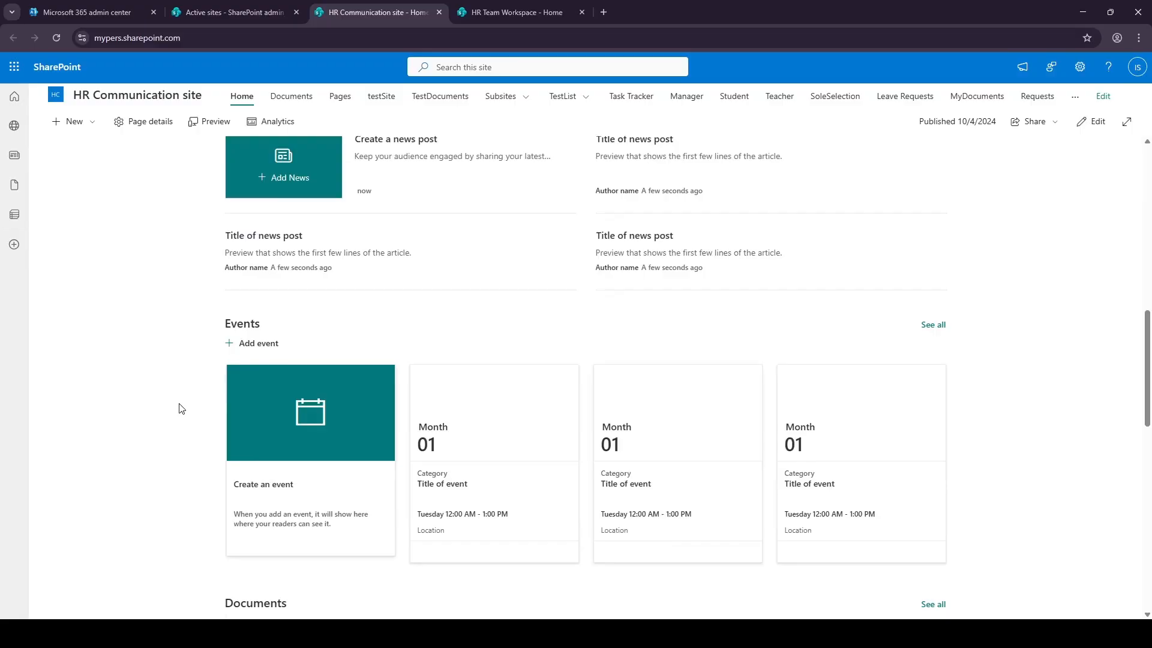
{"action": "scroll", "coordinate": [640, 399], "scroll_direction": "up", "scroll_amount": 8}
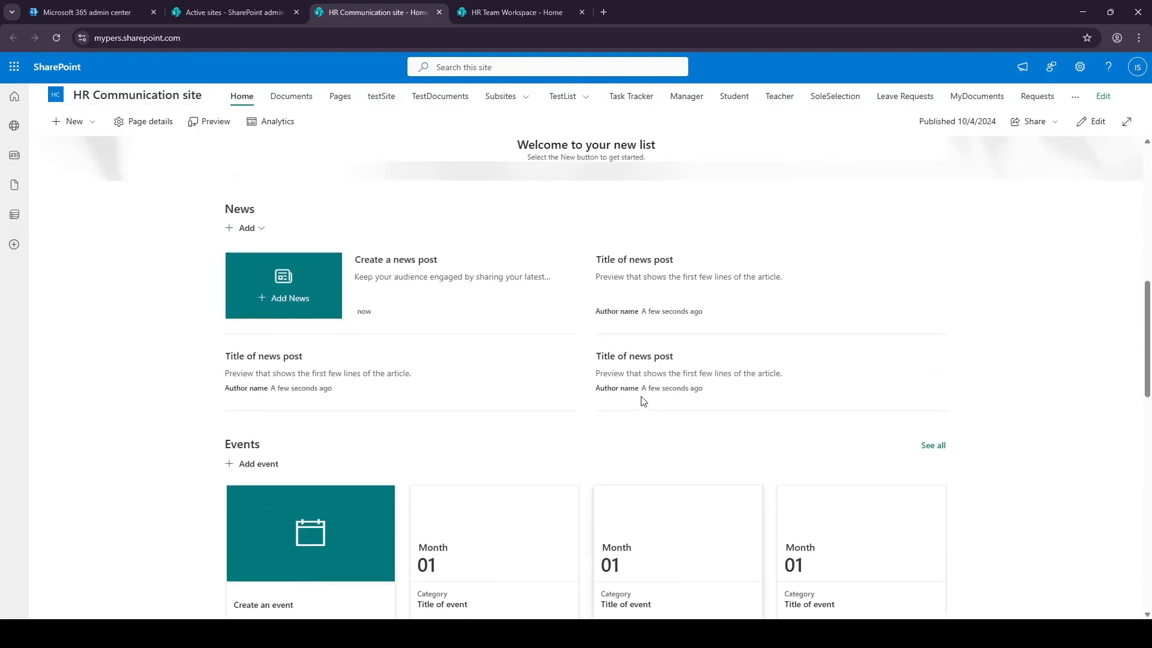
{"action": "scroll", "coordinate": [509, 420], "scroll_direction": "up", "scroll_amount": 1}
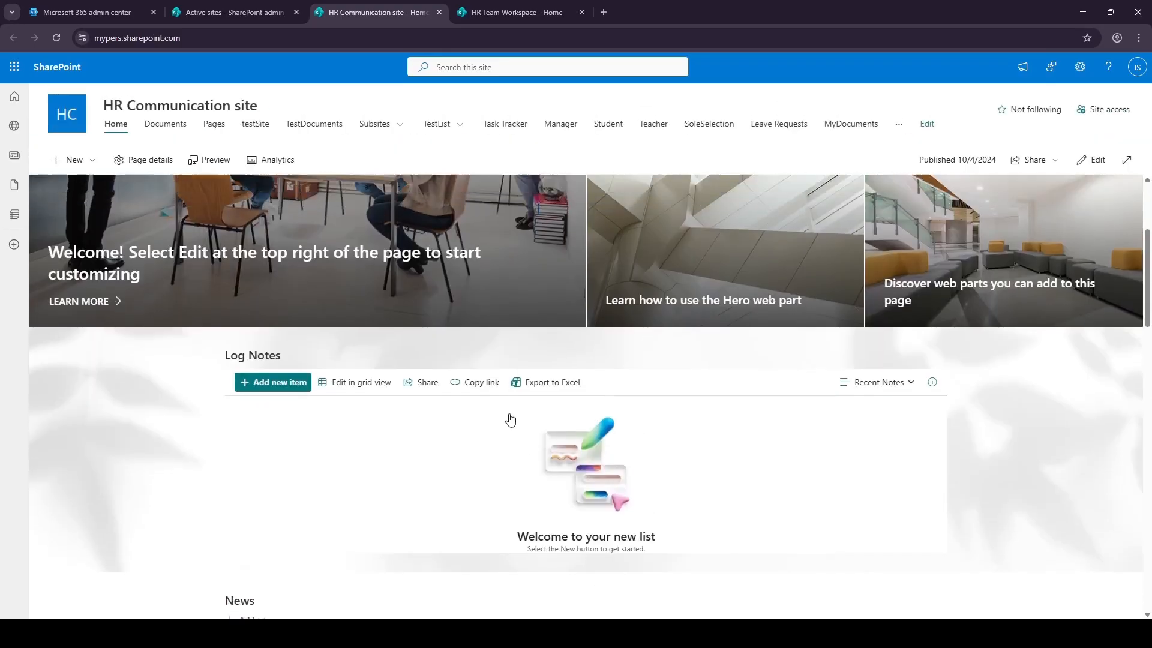
{"action": "scroll", "coordinate": [509, 420], "scroll_direction": "down", "scroll_amount": 2}
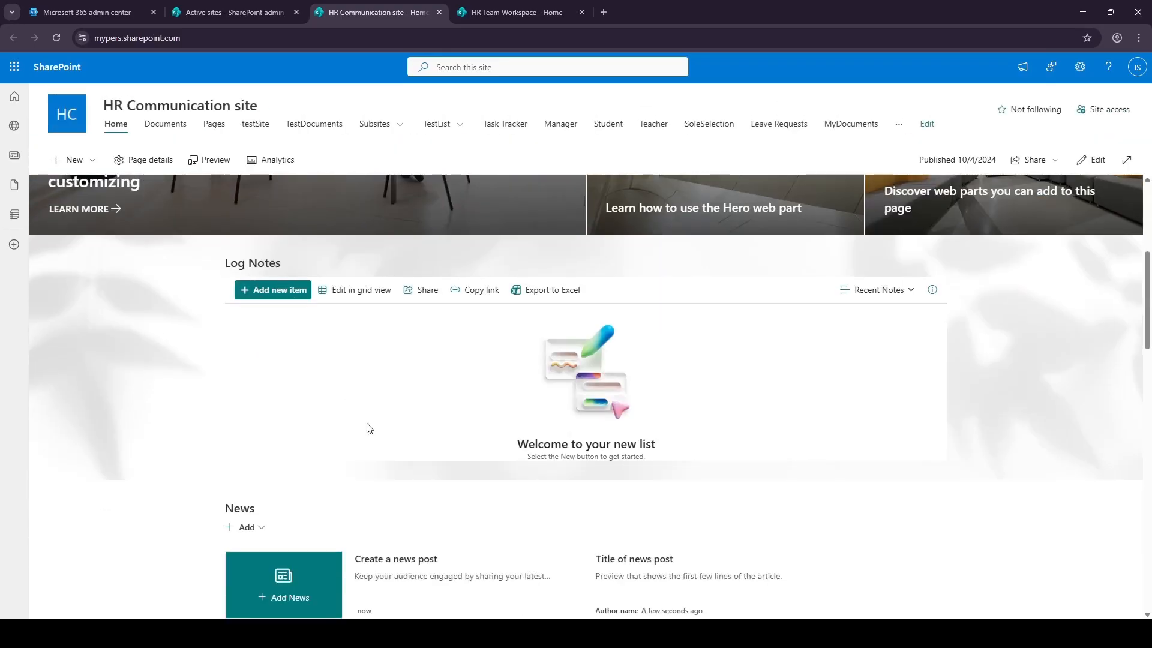
Browse the HR Communication site's contents and Subsites tab, closing the New menu without adding anything.
{"action": "left_click", "coordinate": [1080, 66]}
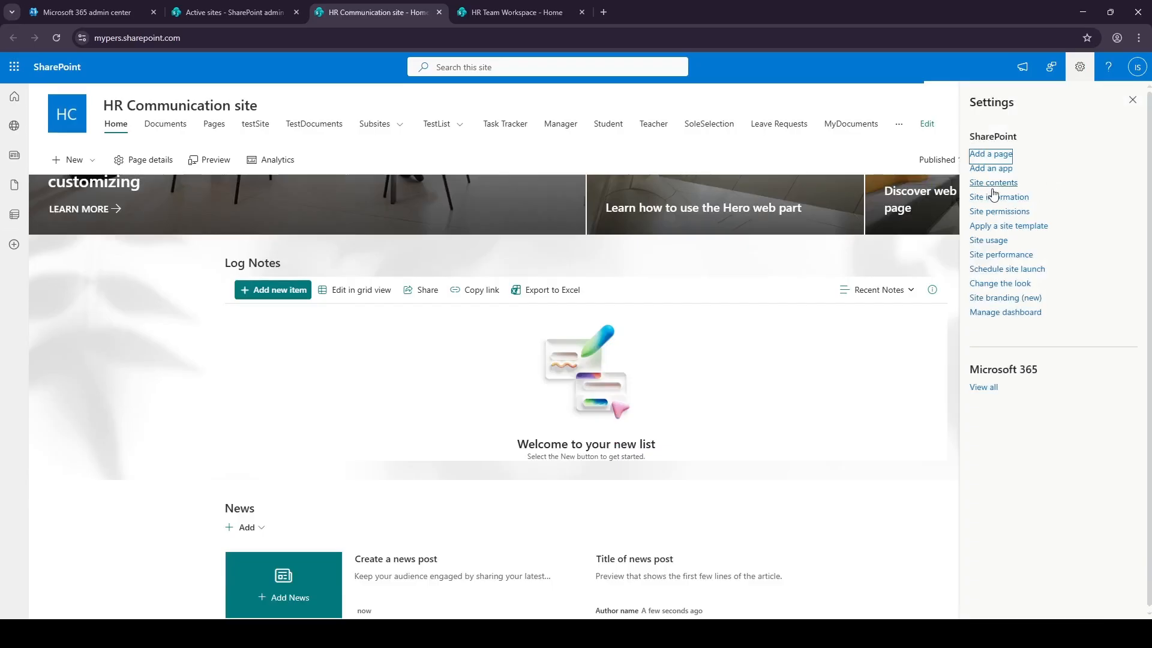
{"action": "left_click", "coordinate": [993, 183]}
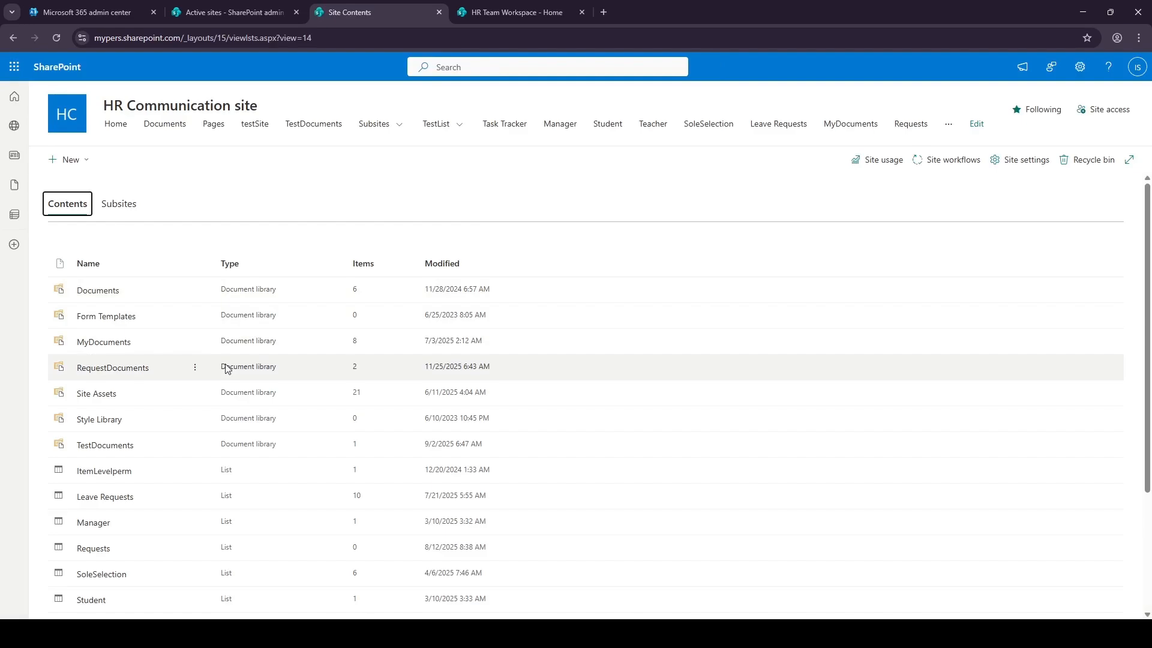
{"action": "scroll", "coordinate": [270, 437], "scroll_direction": "down", "scroll_amount": 2}
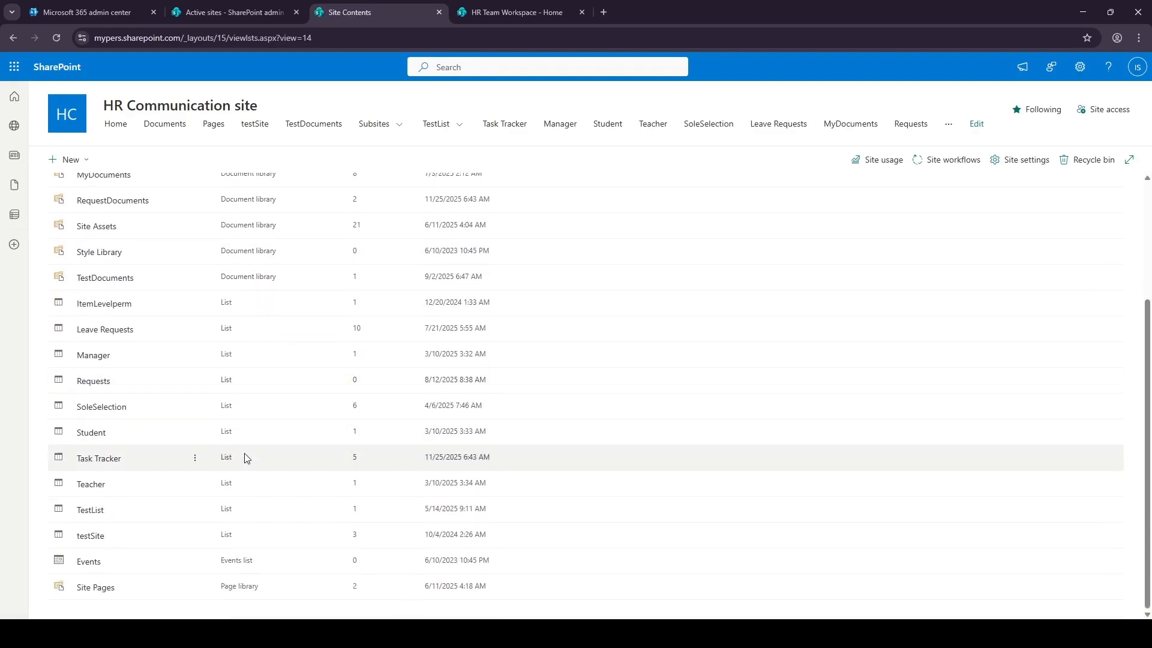
{"action": "scroll", "coordinate": [240, 462], "scroll_direction": "up", "scroll_amount": 2}
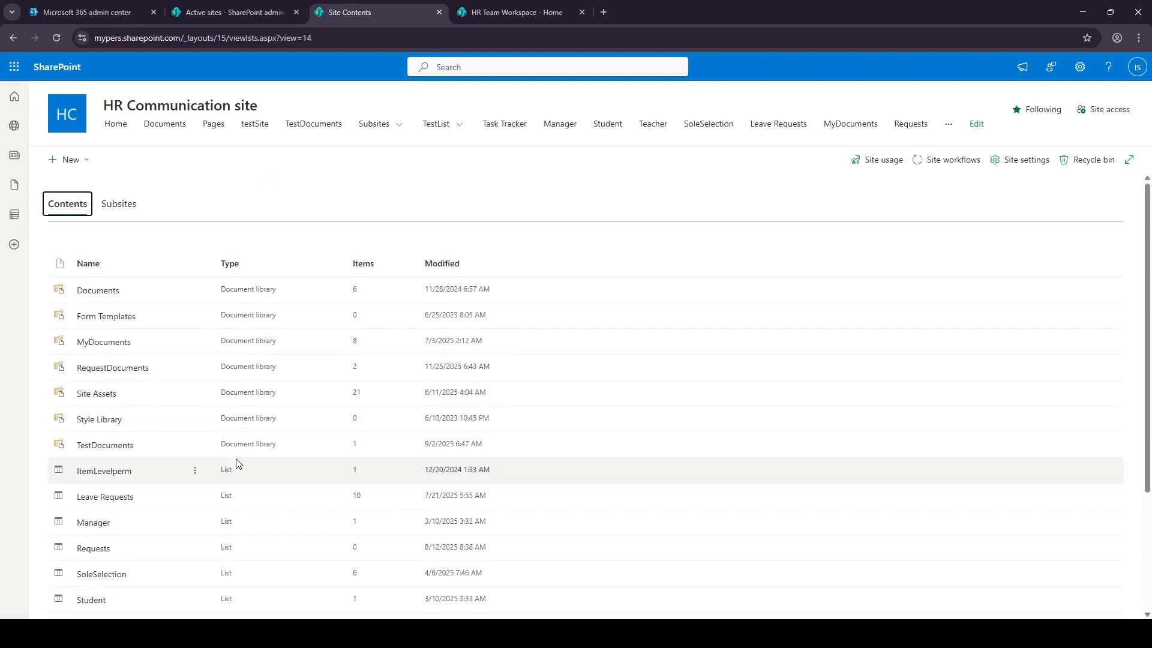
{"action": "left_click", "coordinate": [138, 206]}
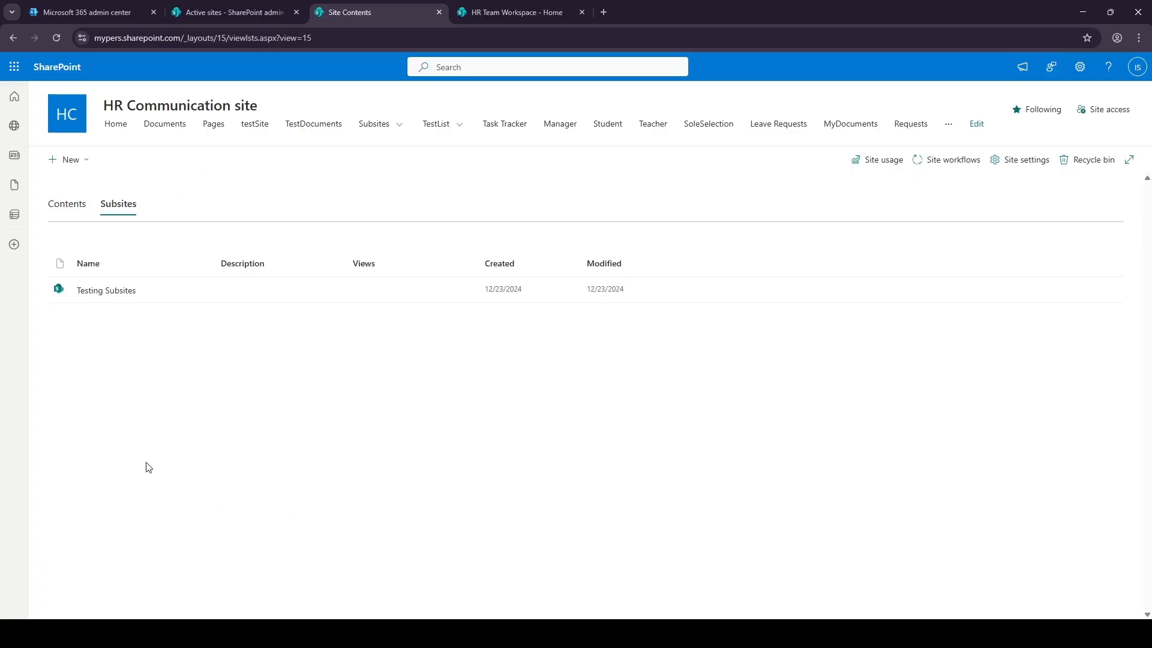
{"action": "left_click", "coordinate": [93, 162]}
{"action": "left_click", "coordinate": [160, 178]}
{"action": "left_click", "coordinate": [80, 168]}
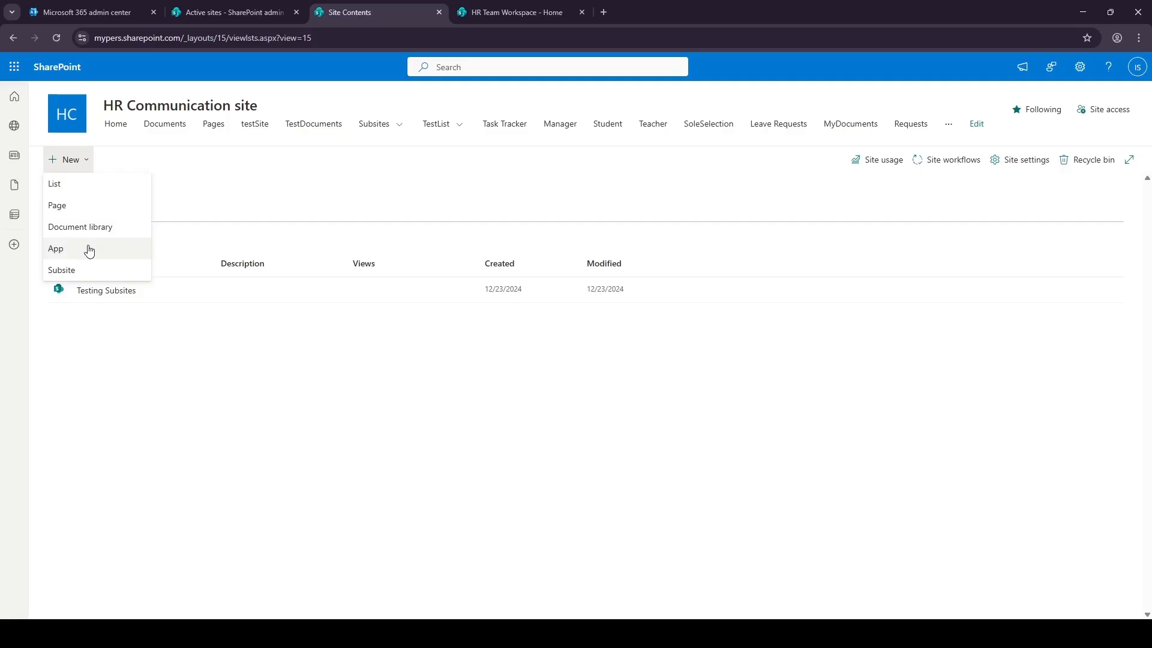
{"action": "left_click", "coordinate": [192, 209]}
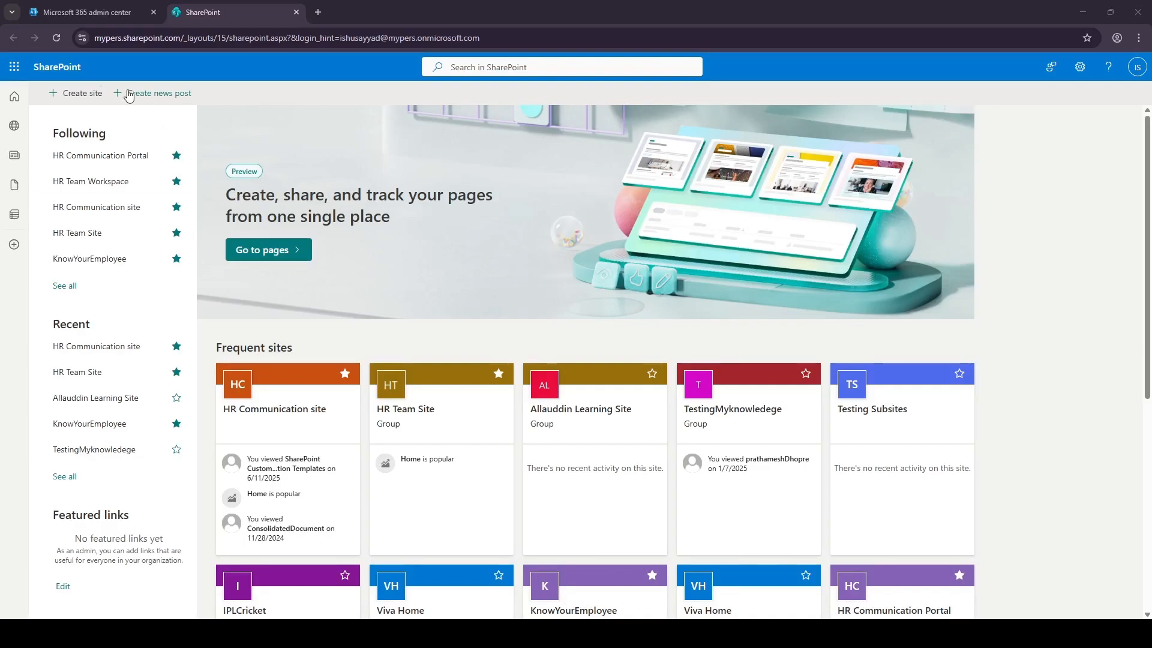
Start a Standard team site and name it Project Alpha Team.
{"action": "left_click", "coordinate": [91, 99]}
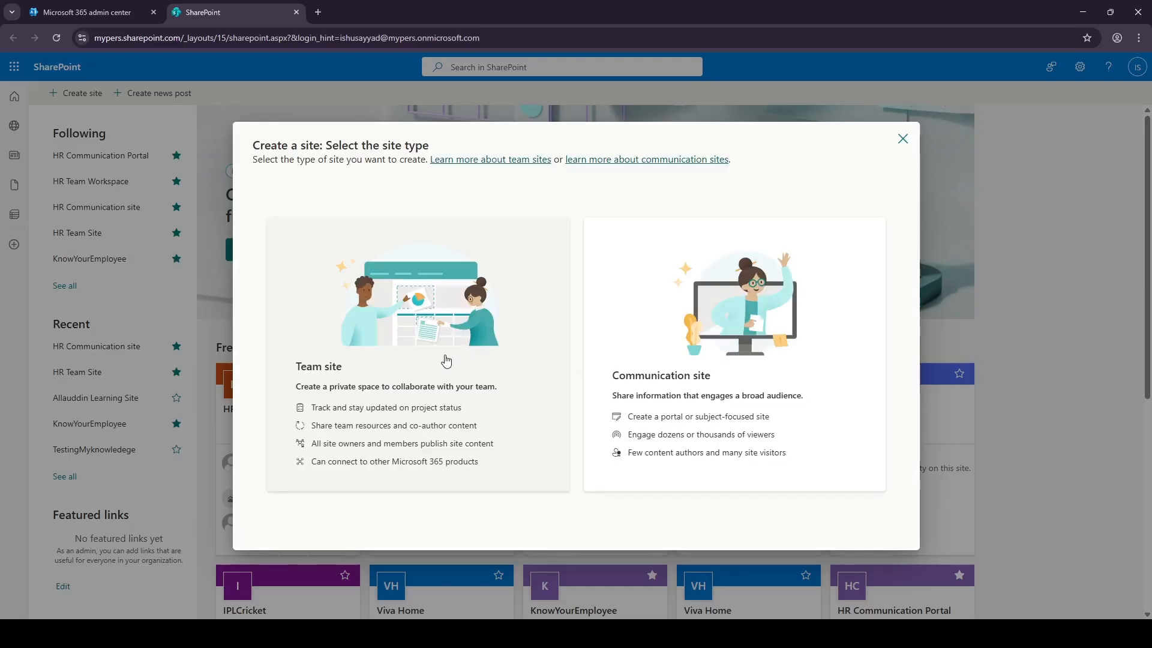
{"action": "left_click", "coordinate": [446, 360]}
{"action": "left_click", "coordinate": [298, 362]}
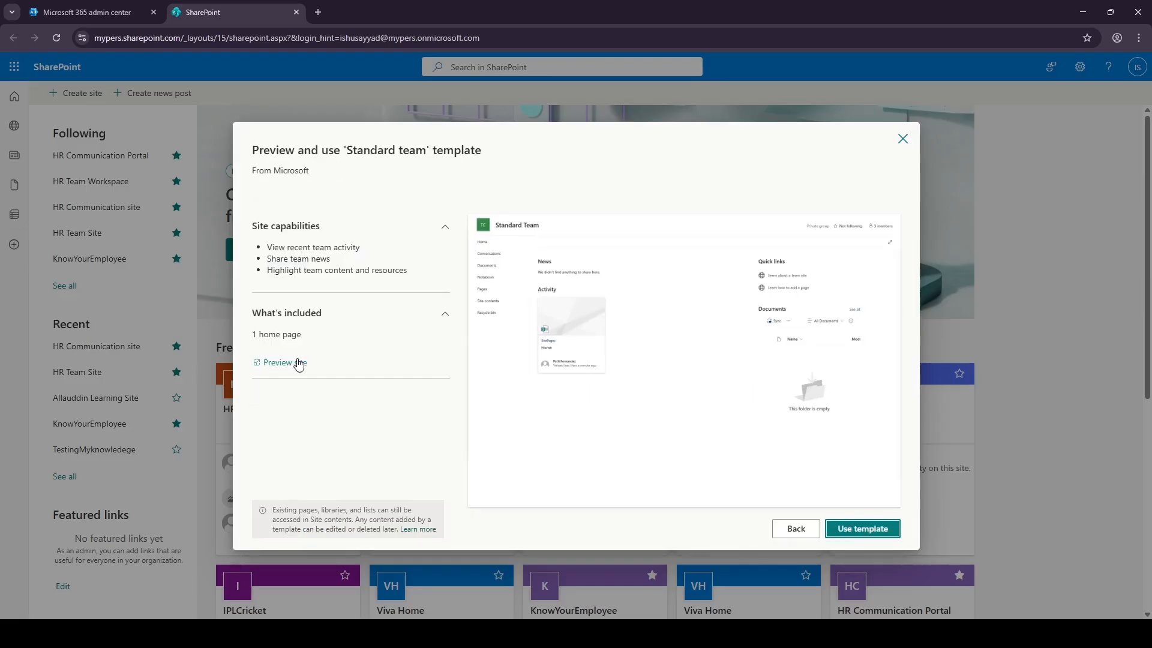
{"action": "left_click", "coordinate": [892, 534]}
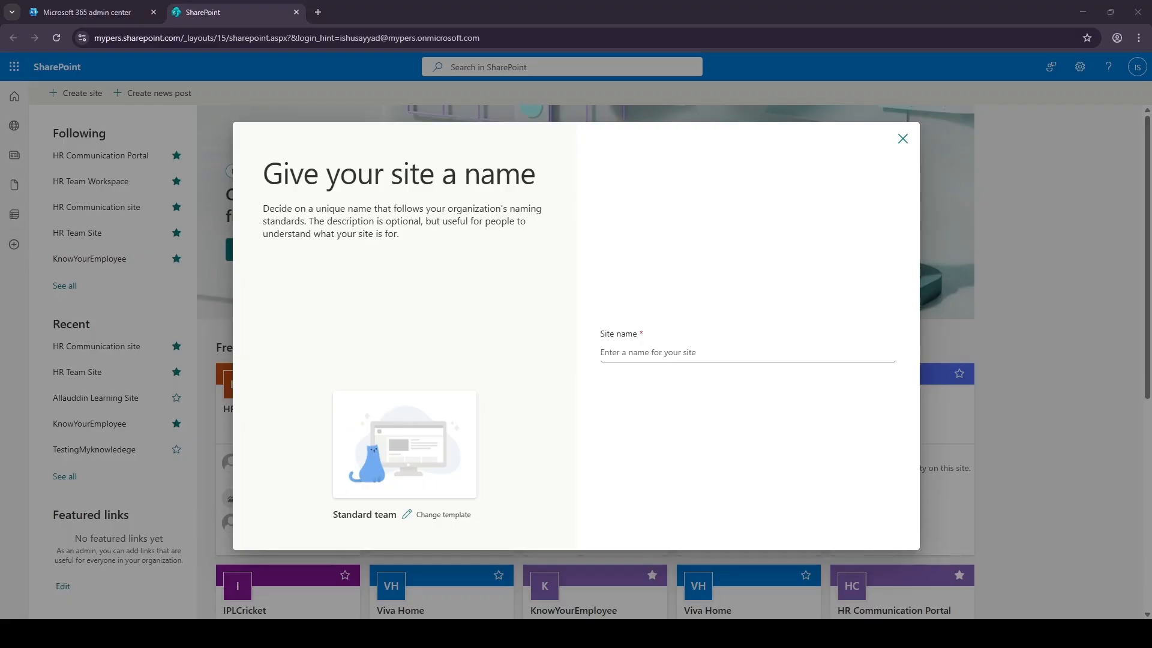
{"action": "left_click", "coordinate": [673, 353]}
{"action": "type", "text": "Project Alpha Team"}
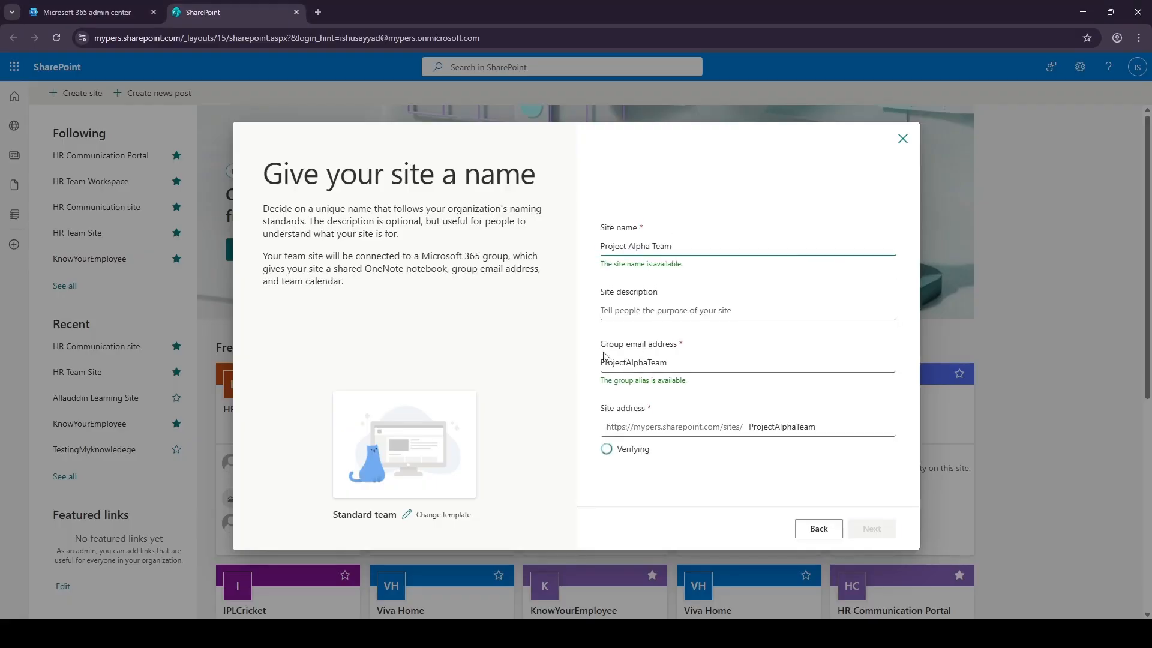
Create it as a private English site without extra members, then return to the start page.
{"action": "left_click", "coordinate": [647, 318]}
{"action": "left_click", "coordinate": [876, 532]}
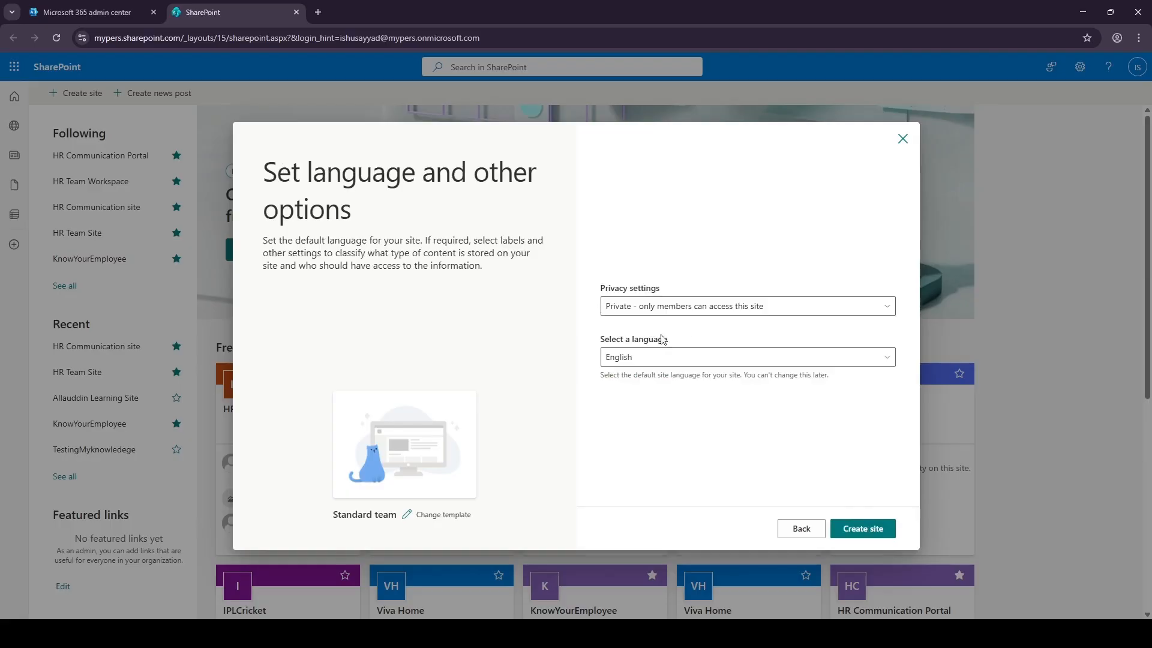
{"action": "left_click", "coordinate": [867, 529]}
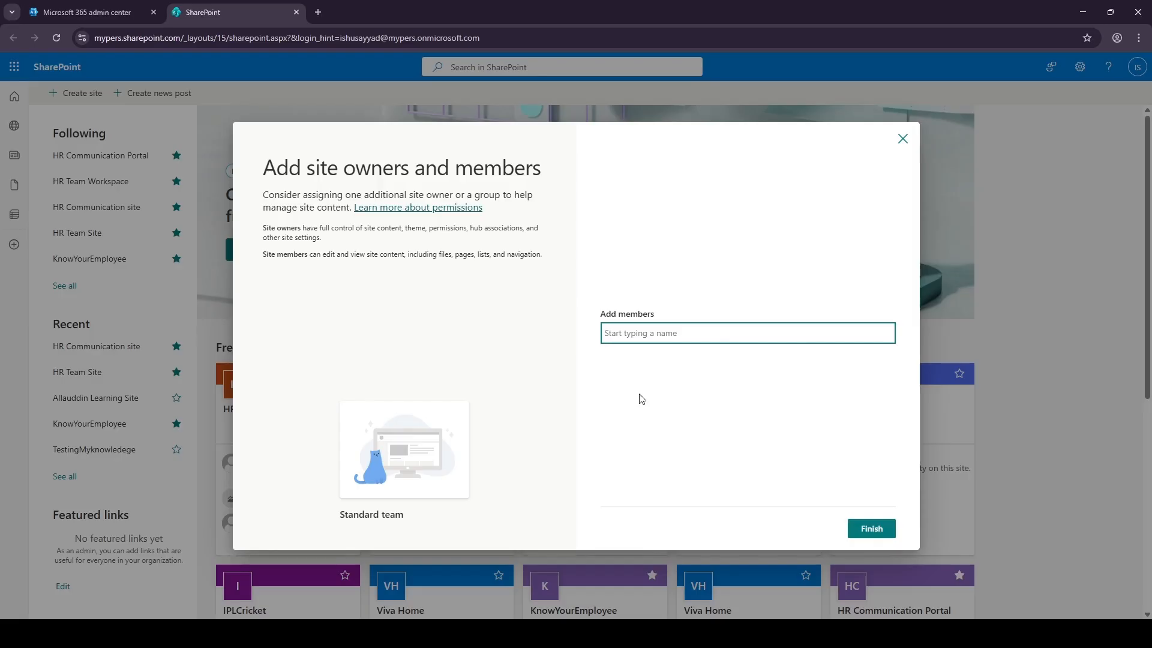
{"action": "left_click", "coordinate": [872, 528]}
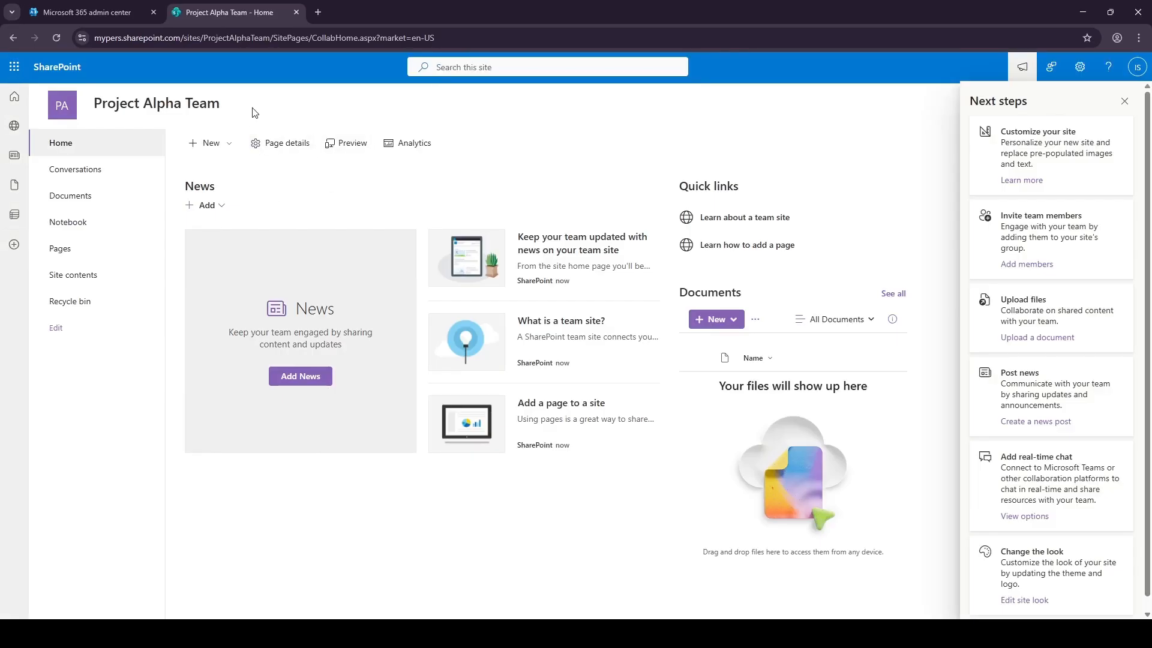
{"action": "left_click", "coordinate": [52, 79]}
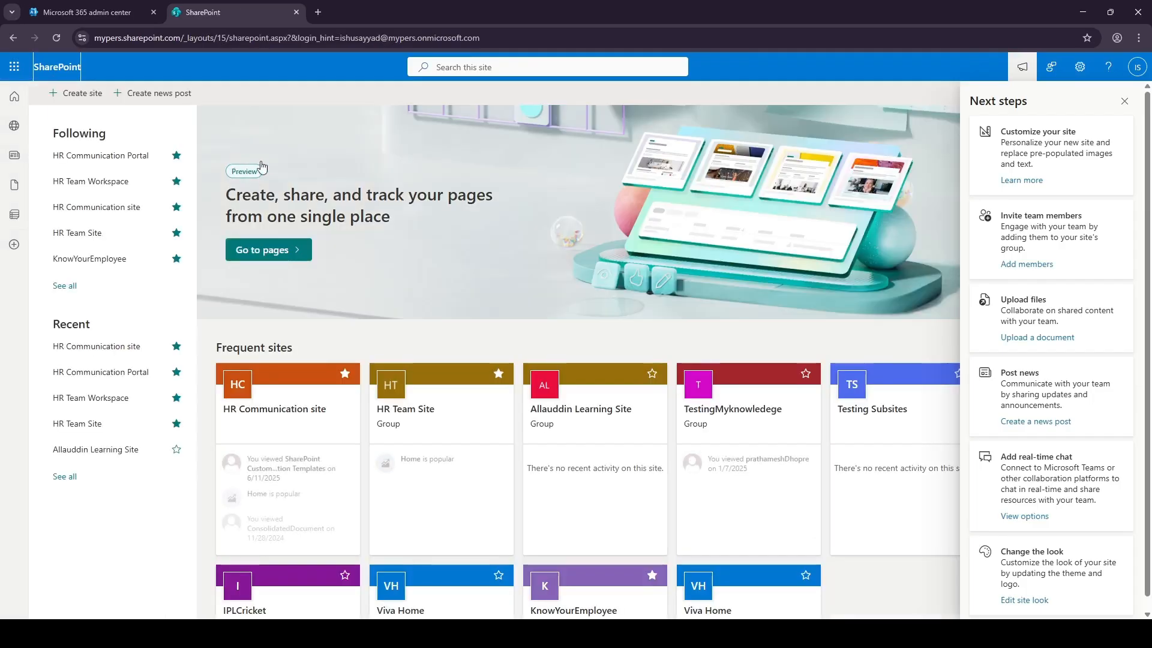
Start another communication site from the Standard communication template.
{"action": "left_click", "coordinate": [78, 96]}
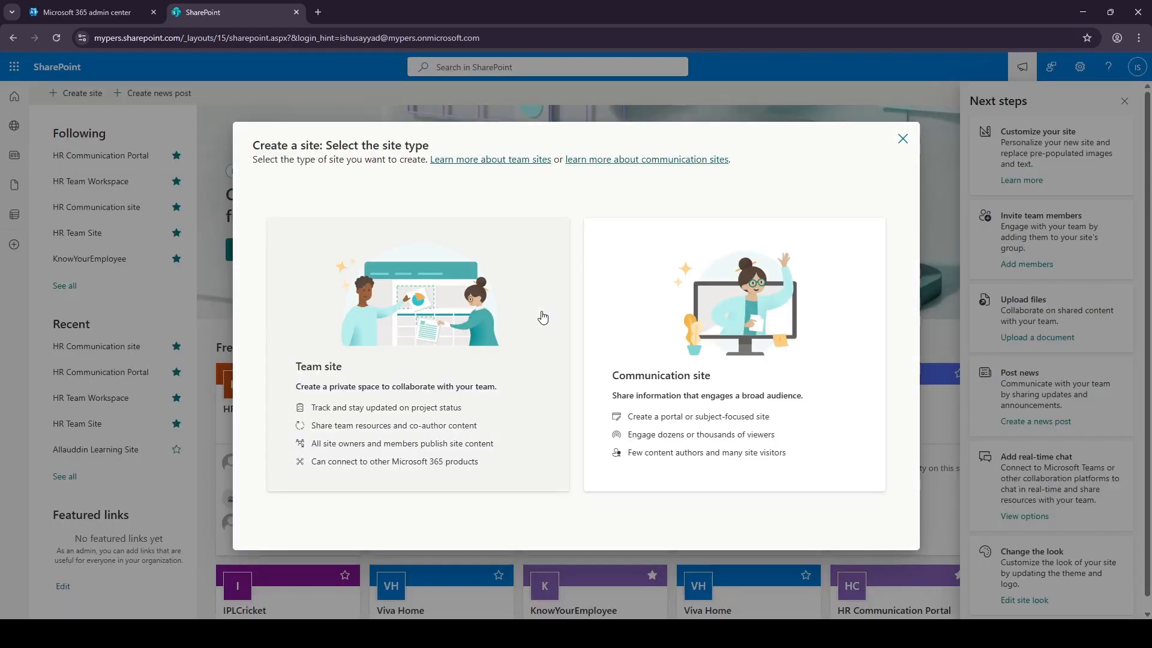
{"action": "left_click", "coordinate": [618, 364]}
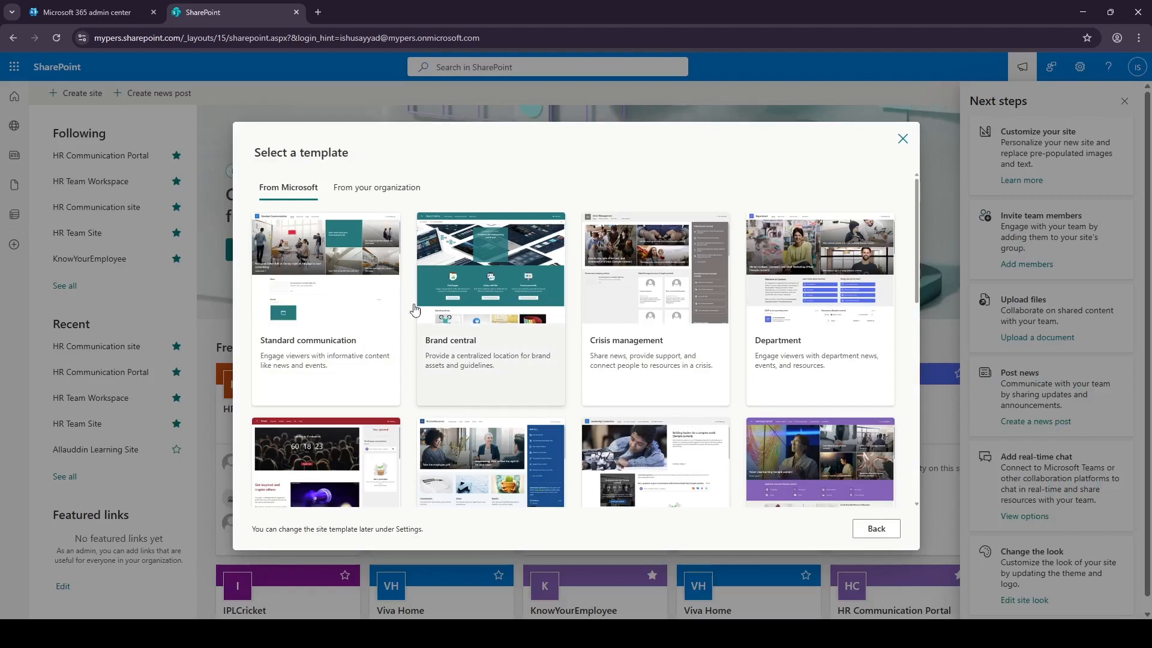
{"action": "left_click", "coordinate": [342, 352]}
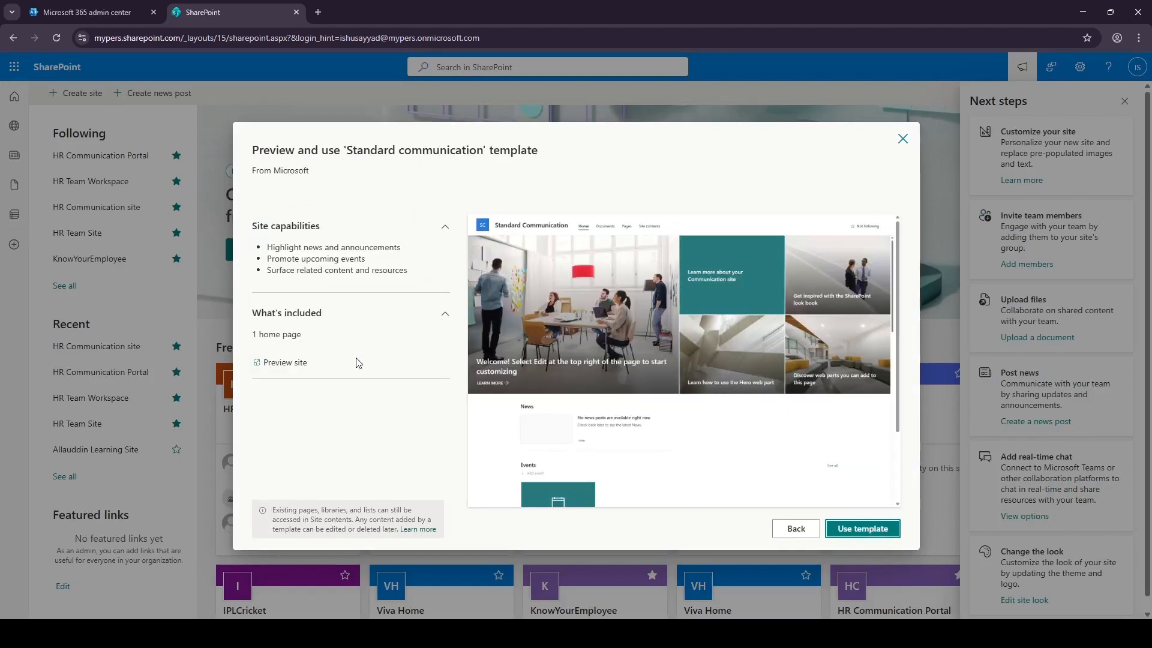
{"action": "left_click", "coordinate": [881, 531]}
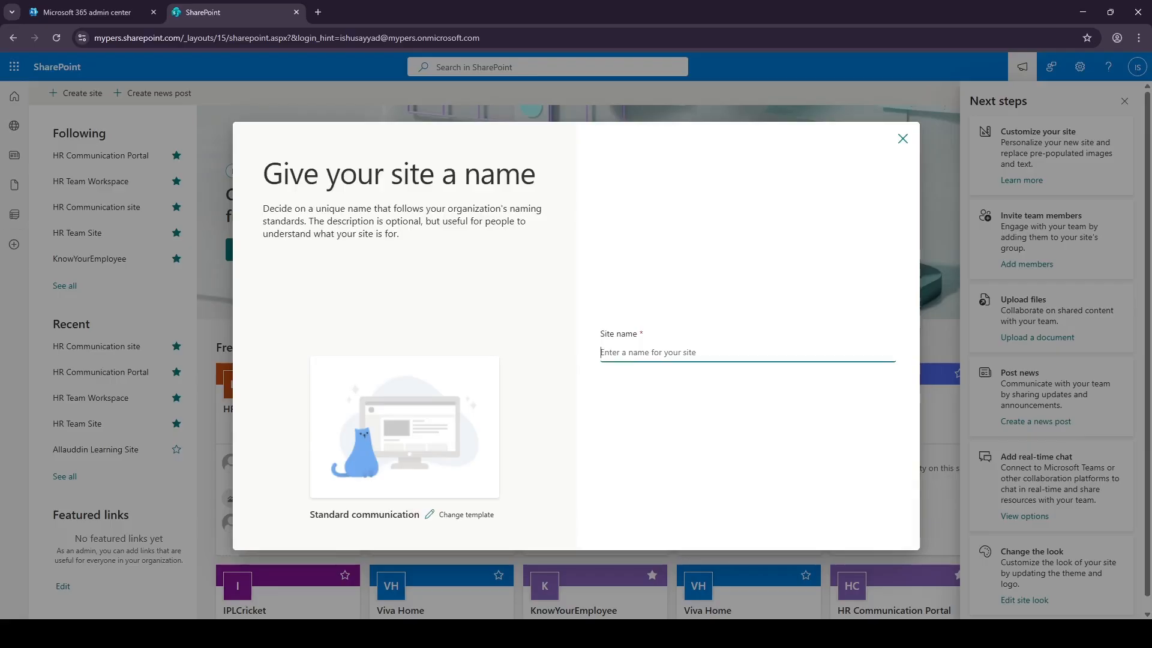
Name it Project Updates Hub and create it in English at address ProjectUpdatesHub.
{"action": "key", "text": "alt+Tab"}
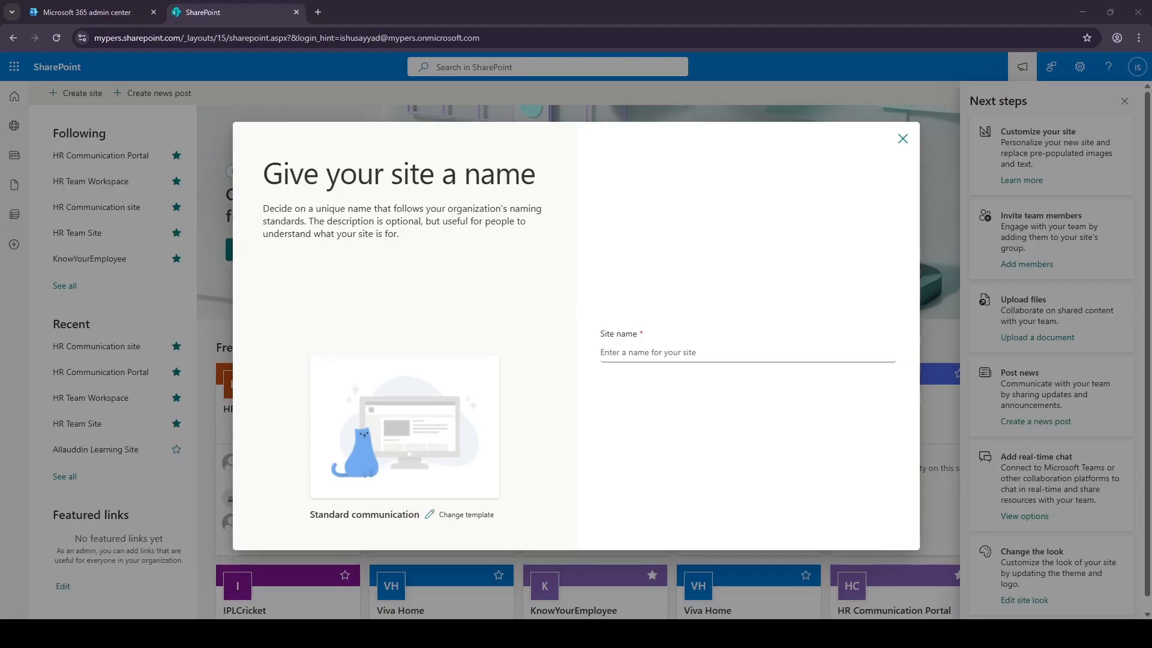
{"action": "key", "text": "alt+Tab"}
{"action": "type", "text": "Project Updates Hub"}
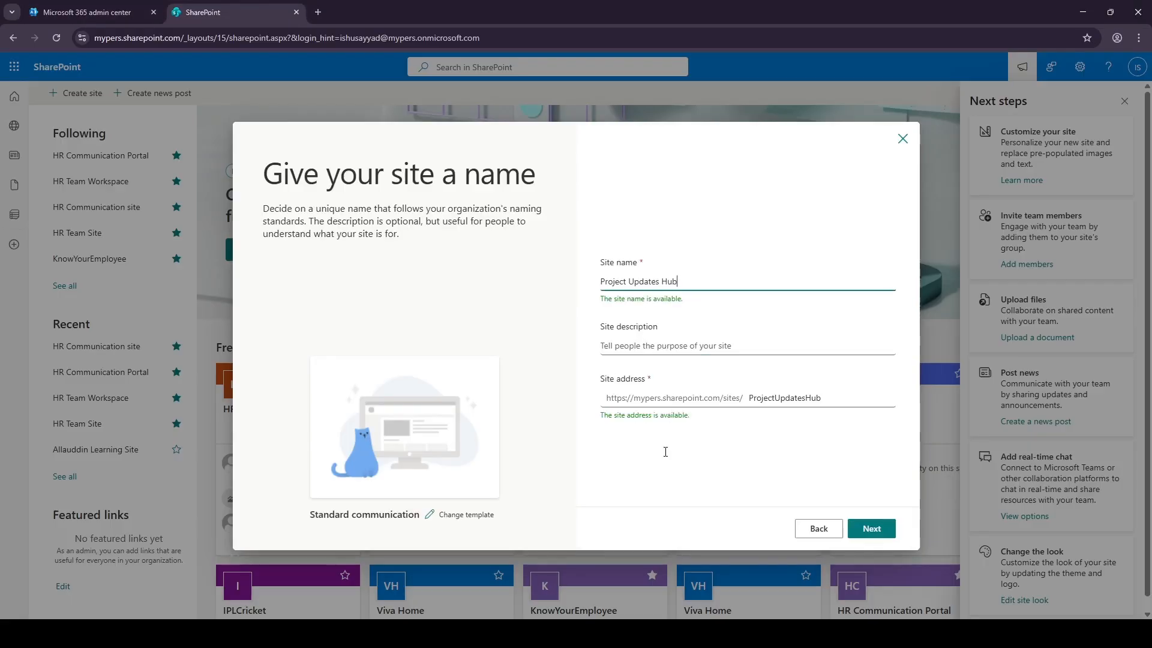
{"action": "left_click", "coordinate": [871, 528]}
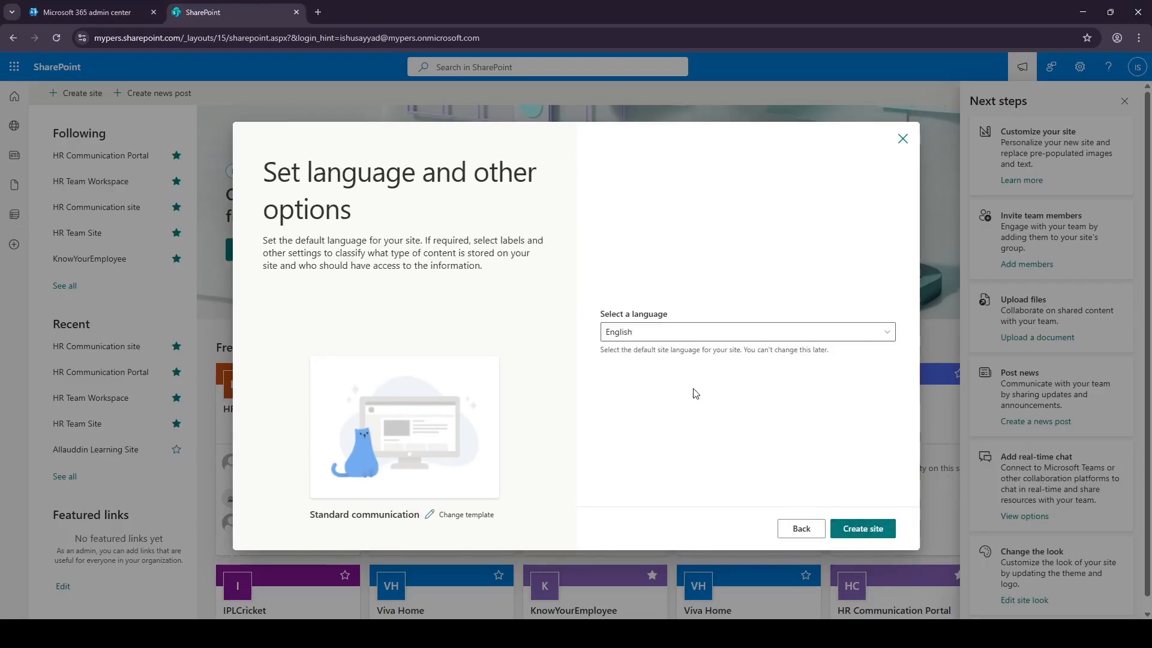
{"action": "left_click", "coordinate": [869, 530]}
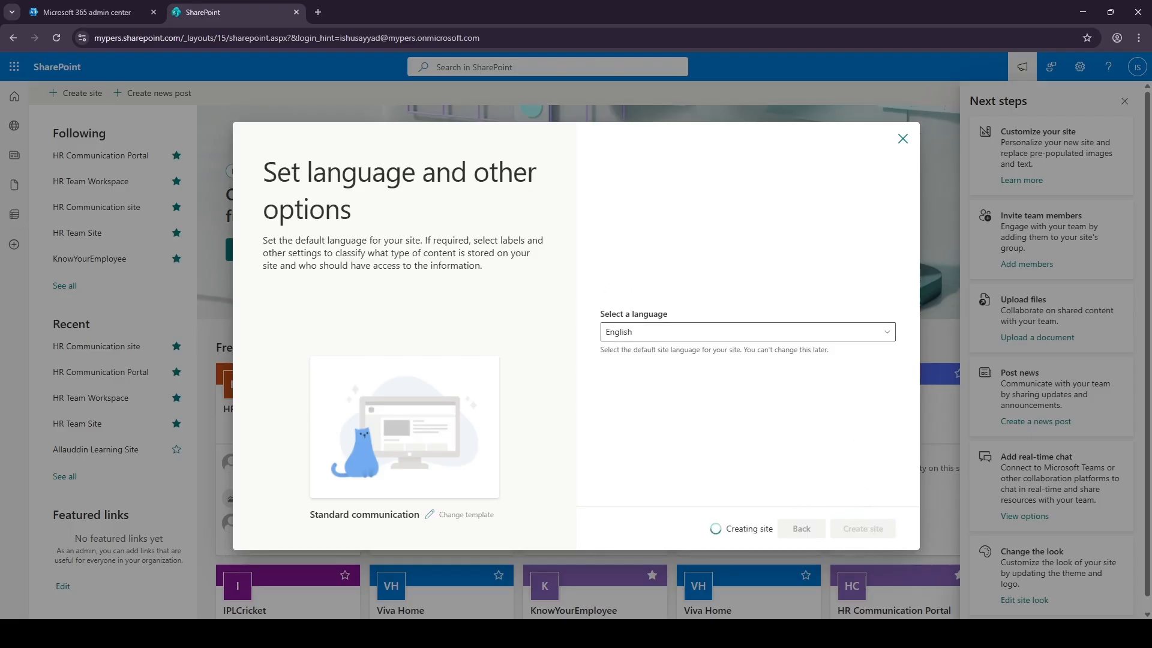